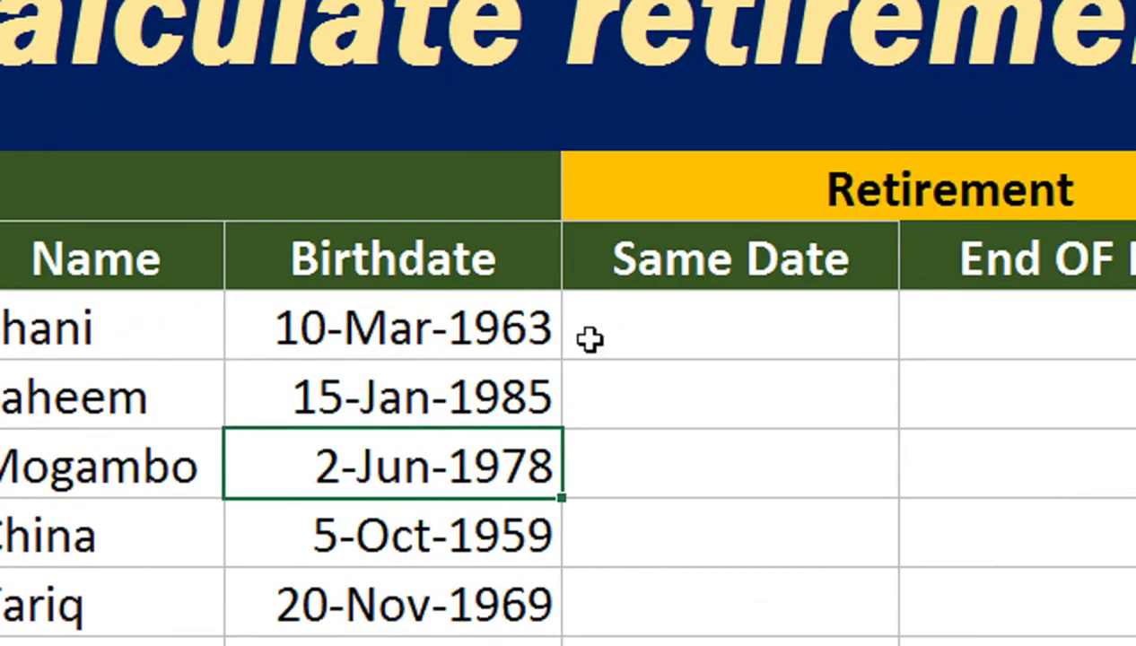
Enter =EDATE(C7,12*60) in the first Same Date cell and fill it down through all five rows.
left_click(511, 443)
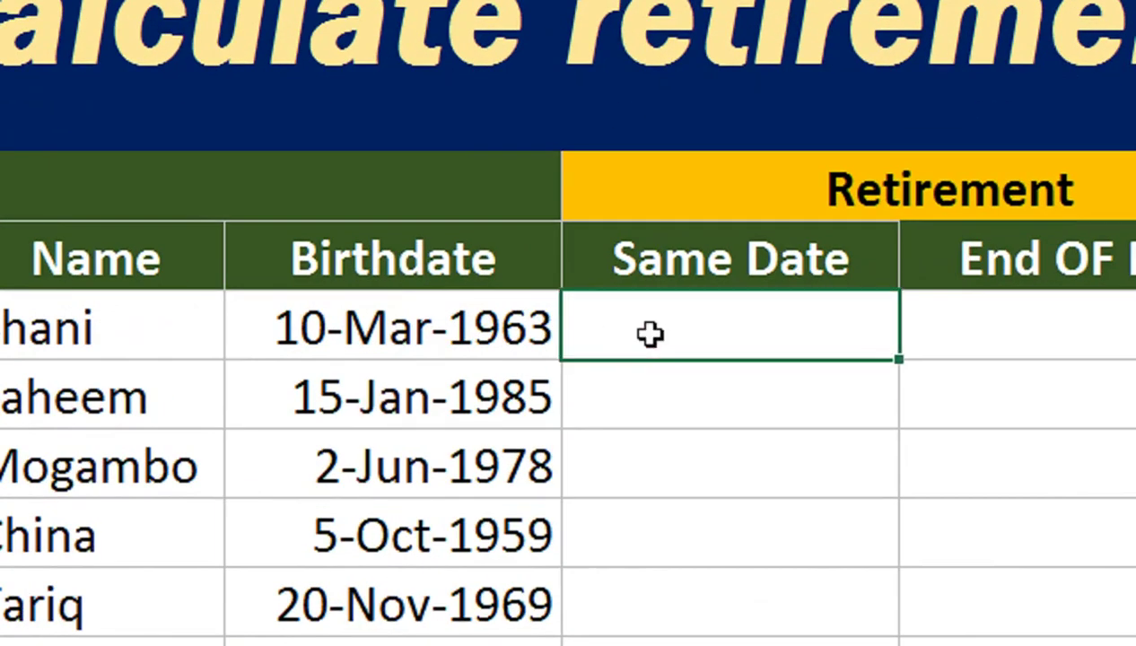
type("=ed")
key("Tab")
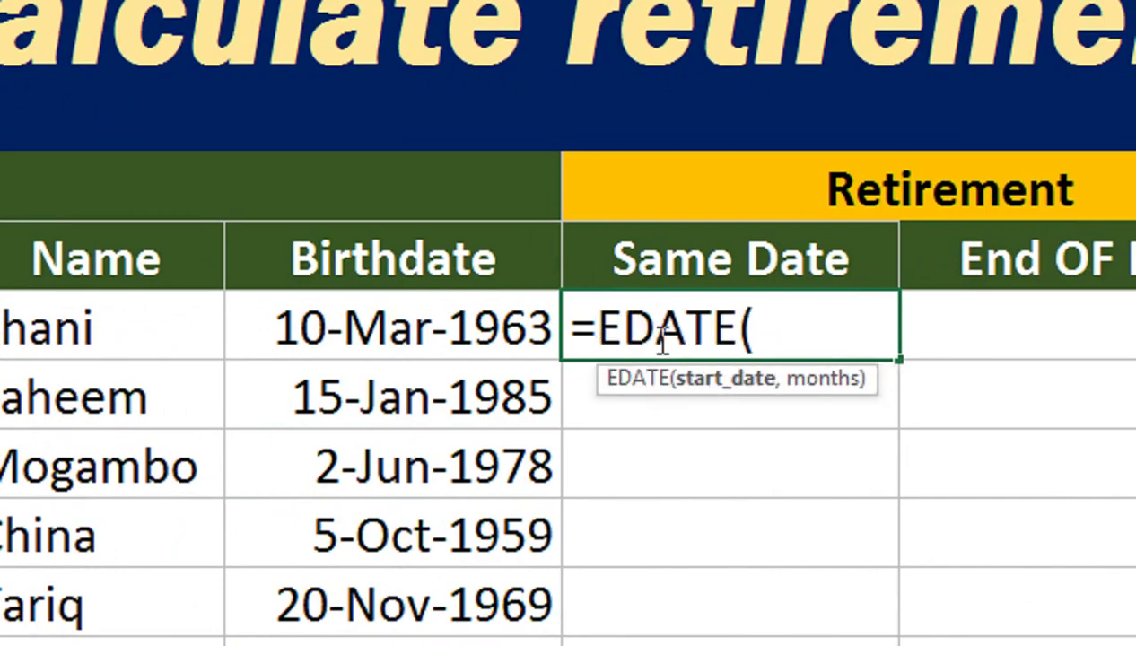
key("Left")
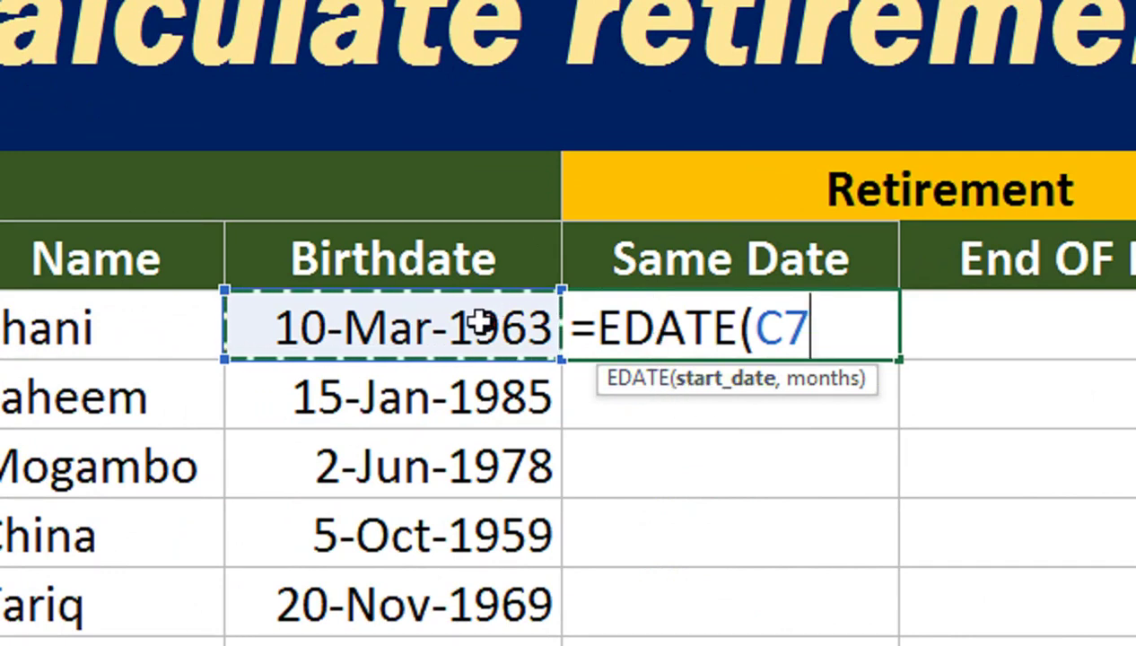
type(",")
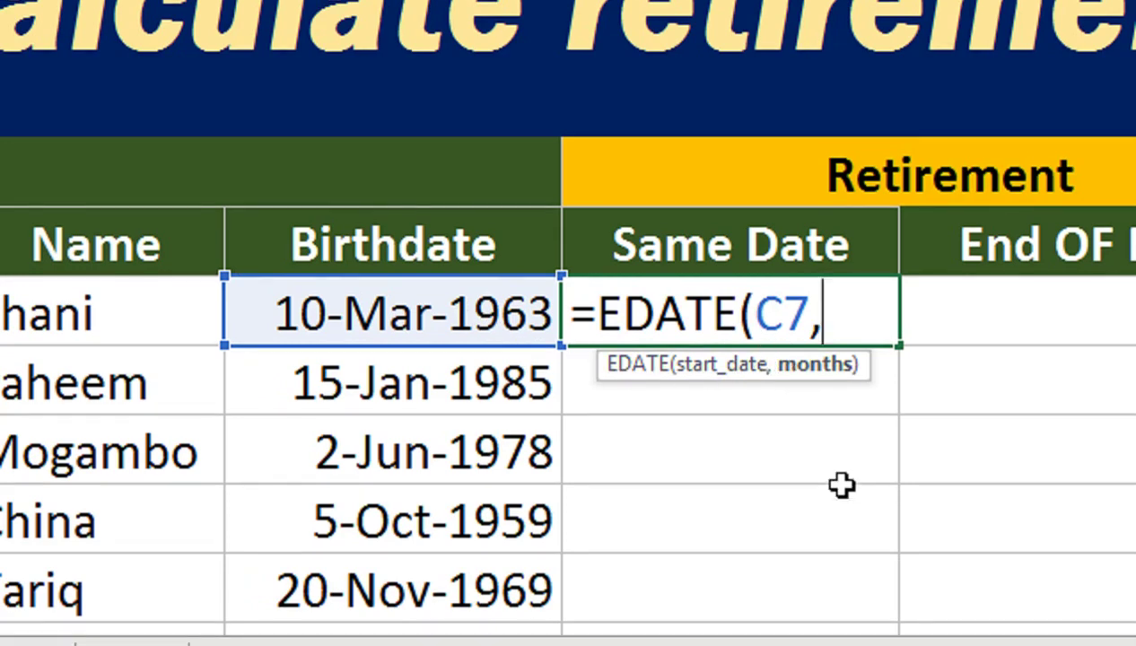
type("12*6")
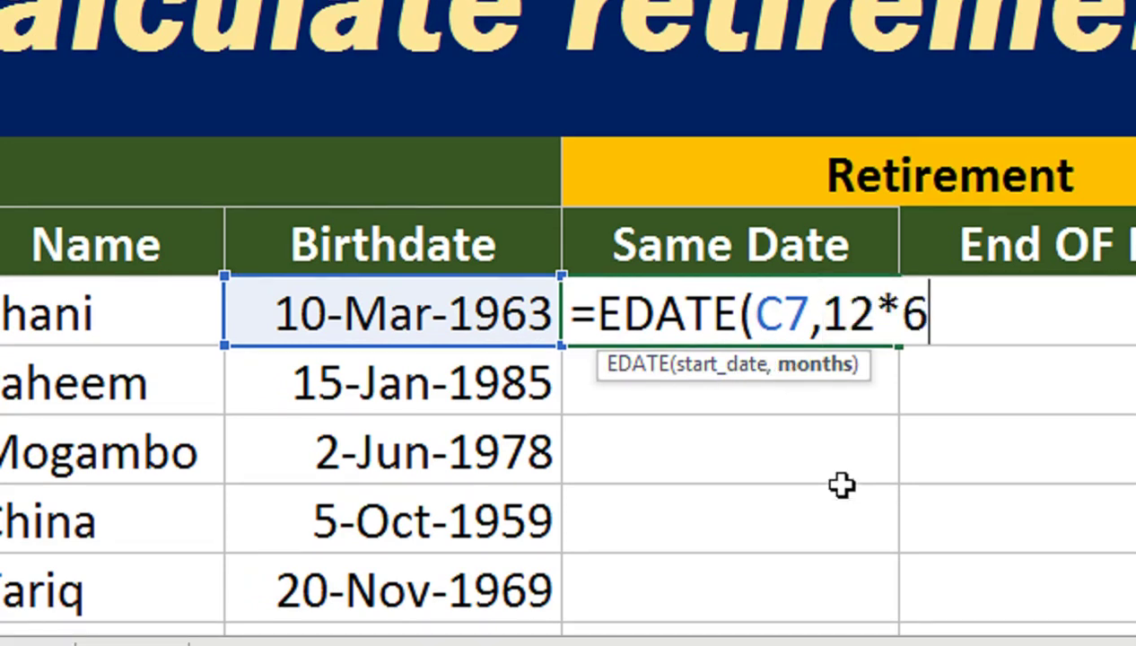
type("0)")
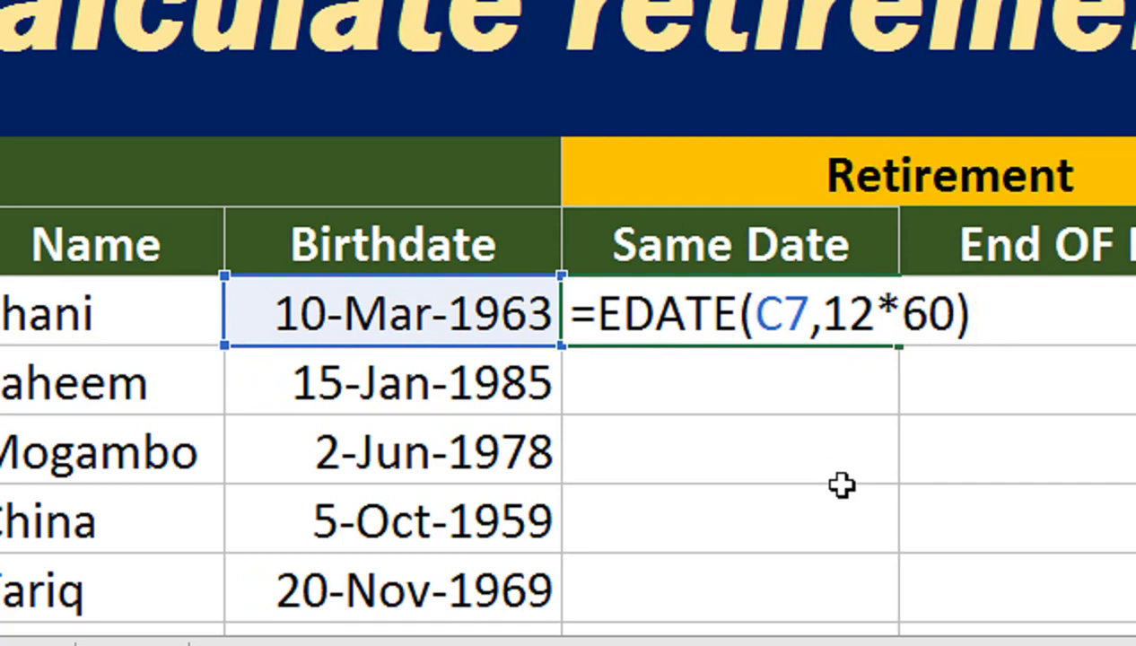
key("Return")
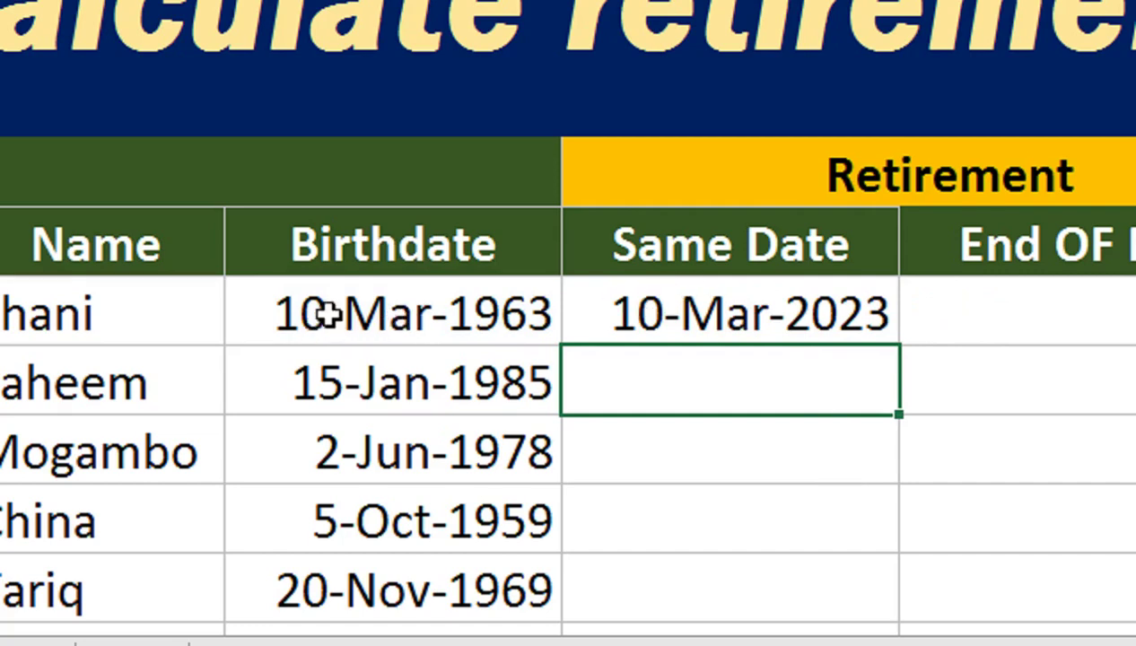
left_click(766, 318)
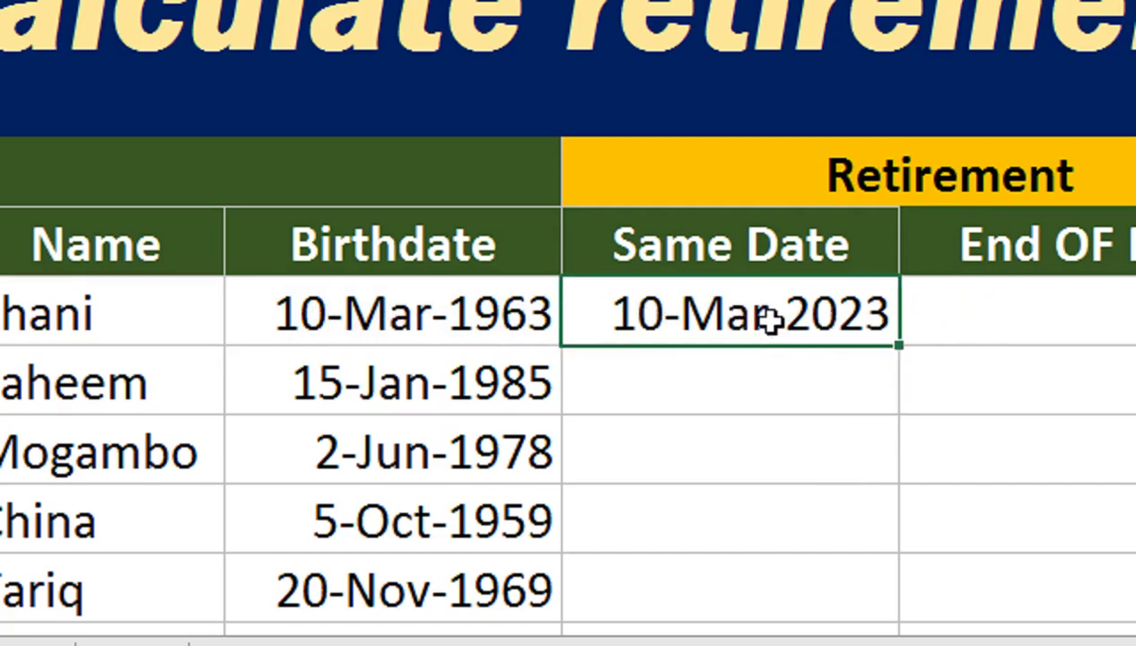
left_click_drag(891, 349, 862, 608)
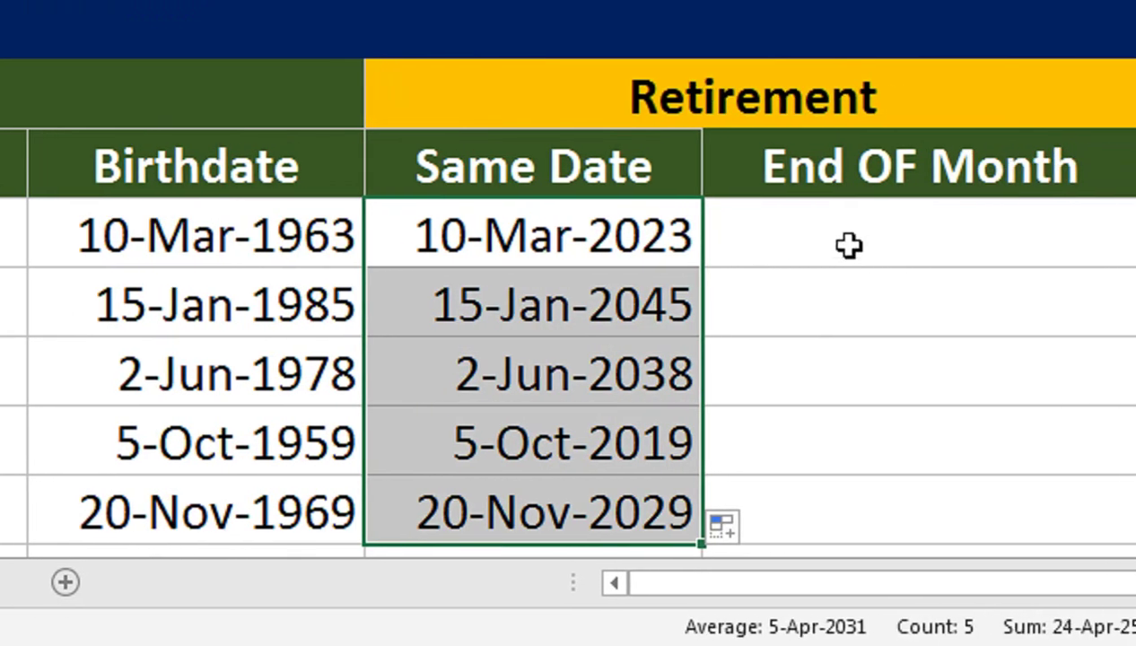
Enter =EOMONTH(C7,12*60) in the first End OF Month cell.
left_click(998, 244)
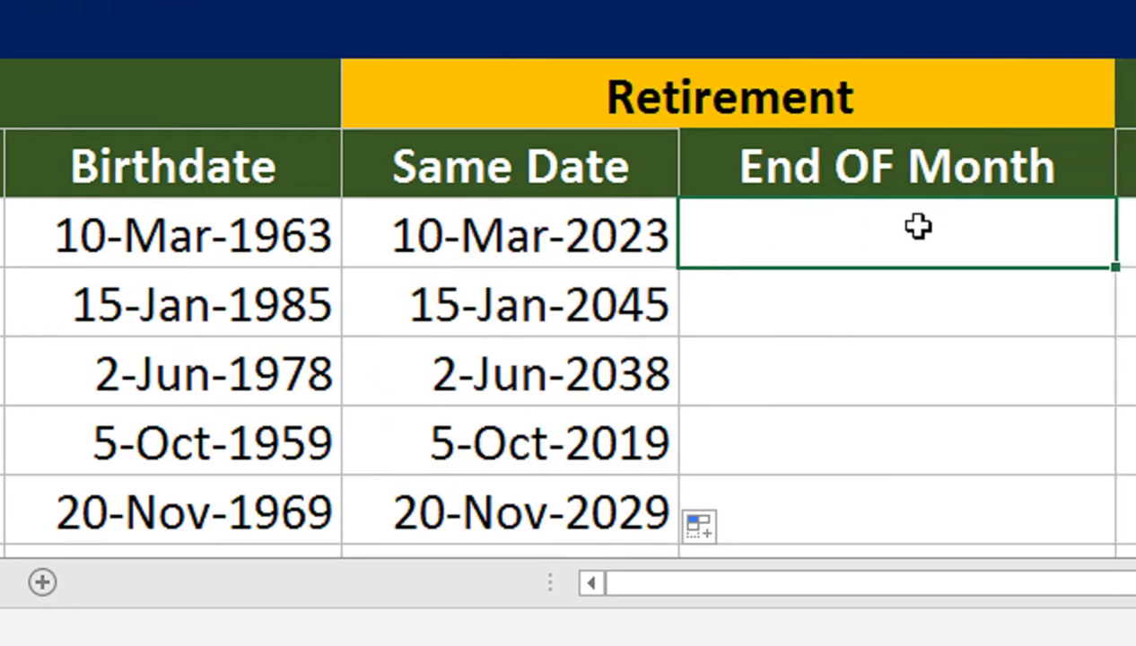
type("=eom")
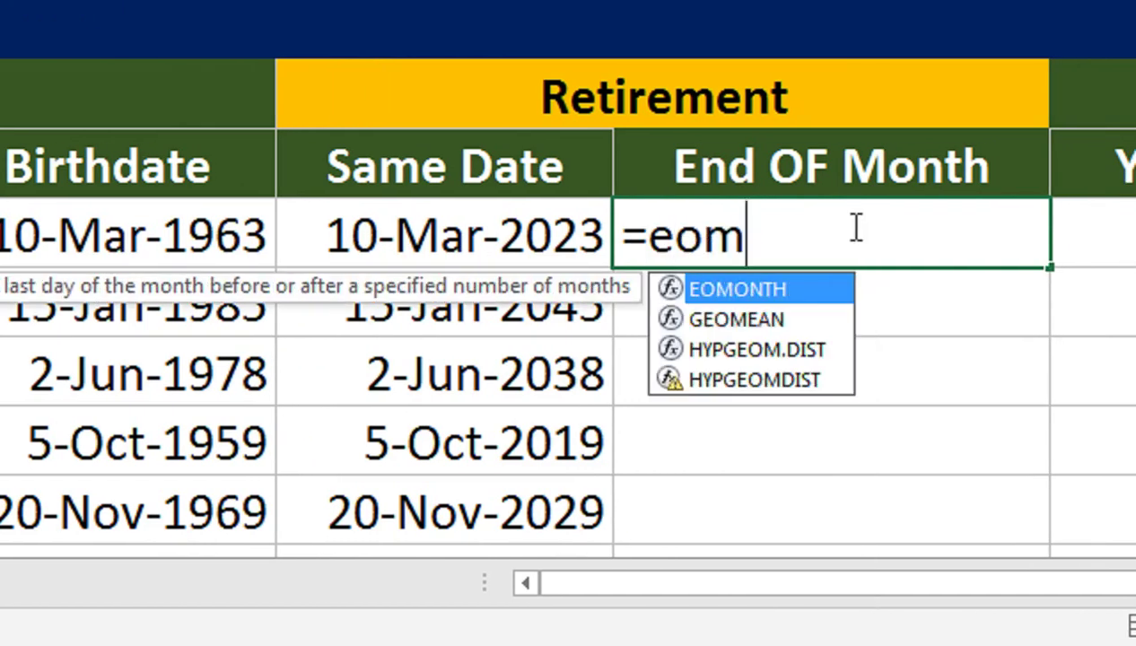
key("Tab")
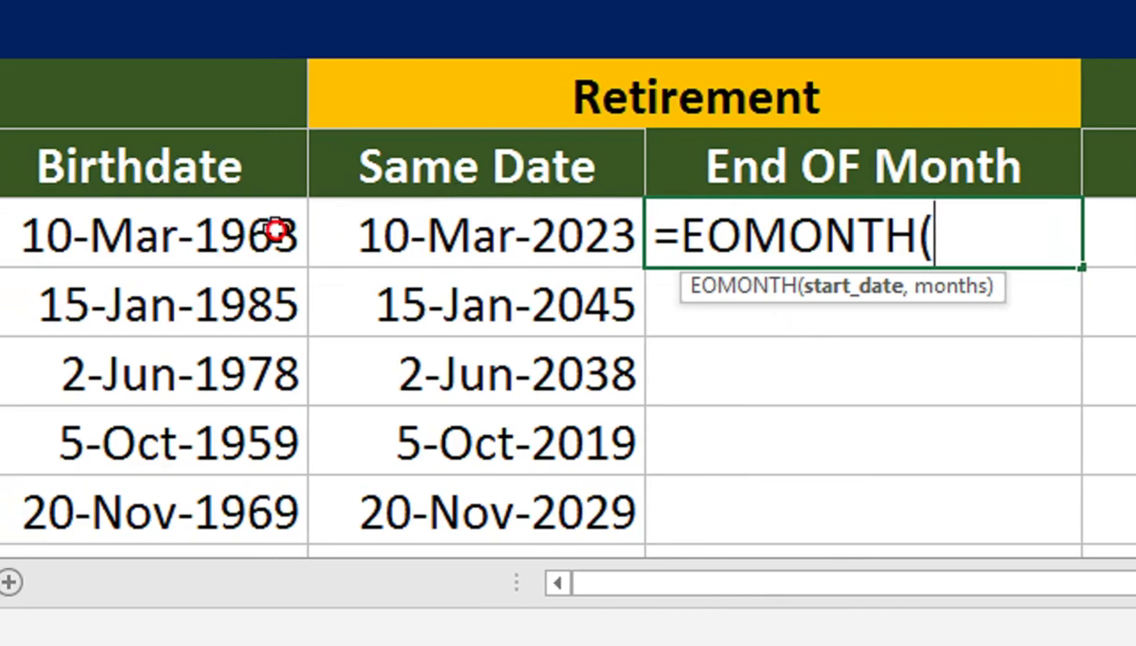
left_click(239, 232)
type(",")
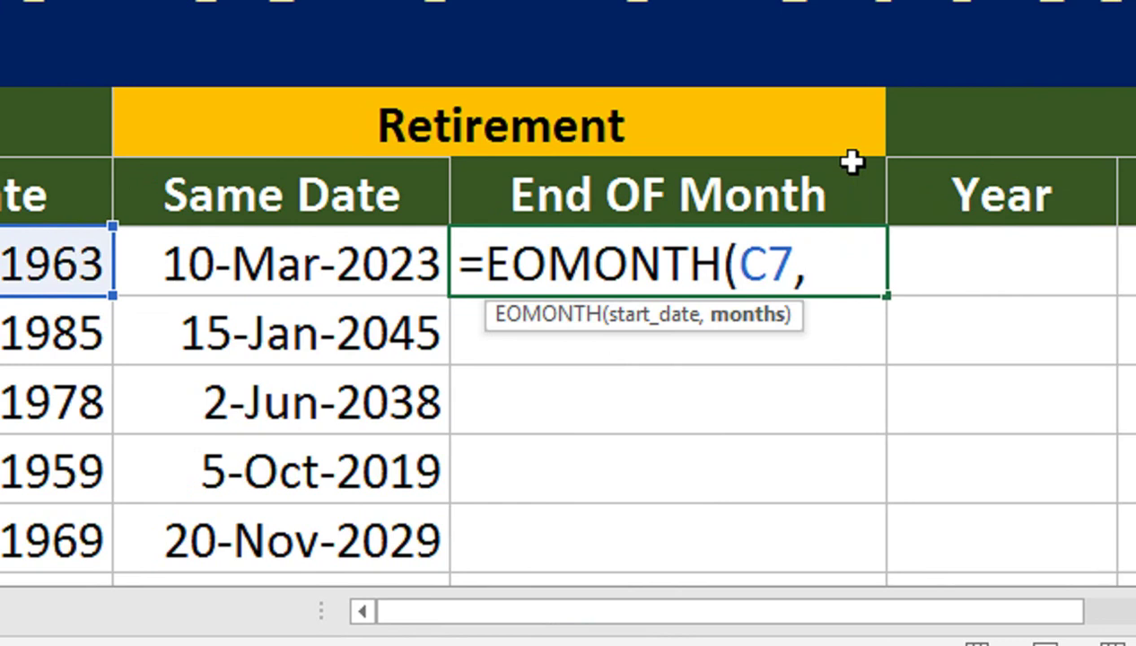
type("12,")
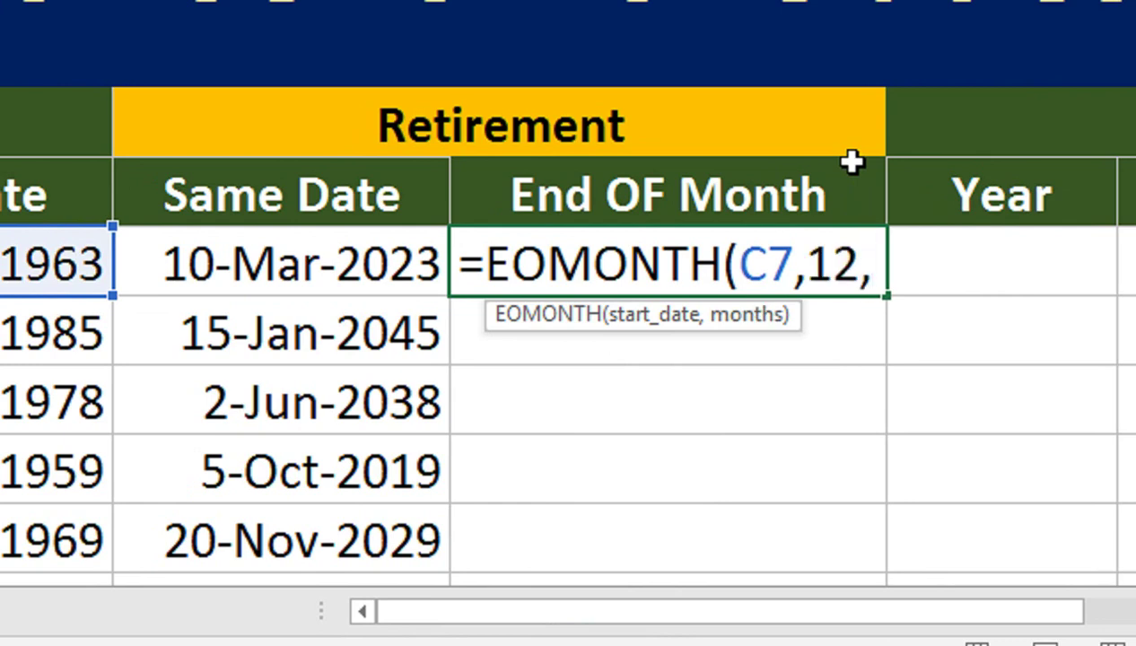
key("BackSpace")
type("*60")
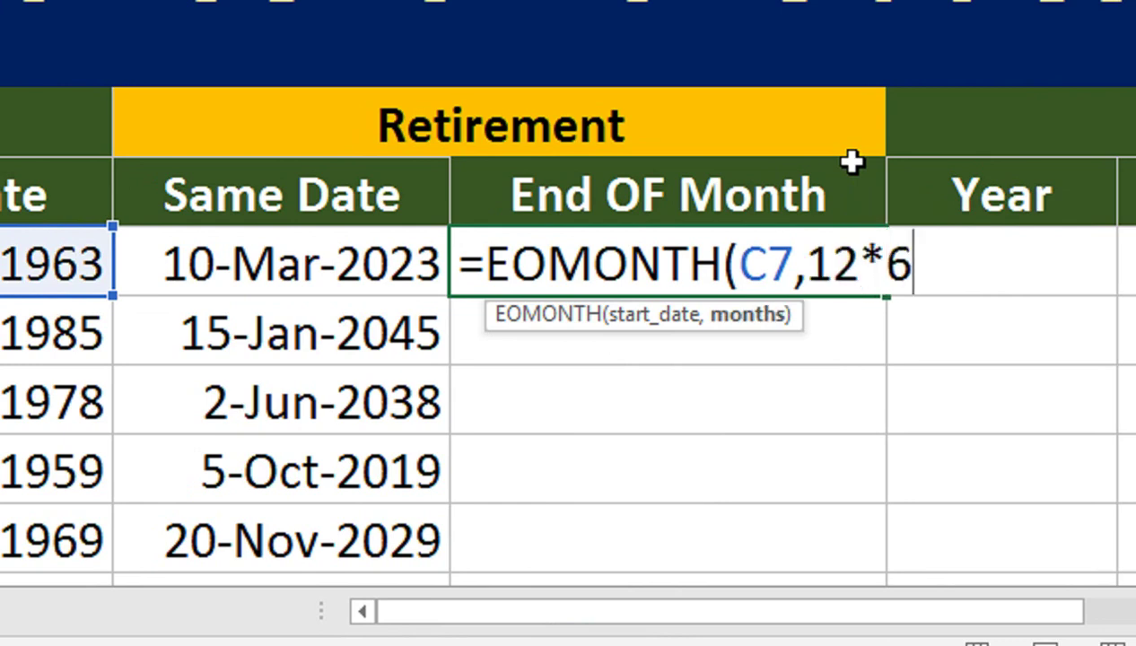
type(")")
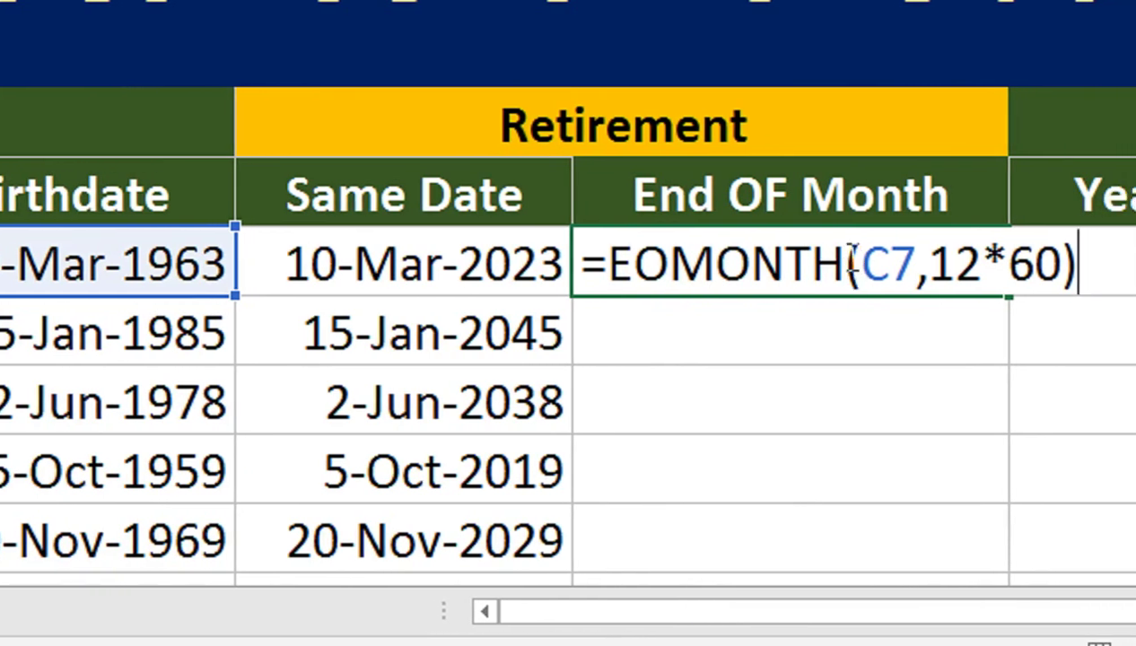
key("Return")
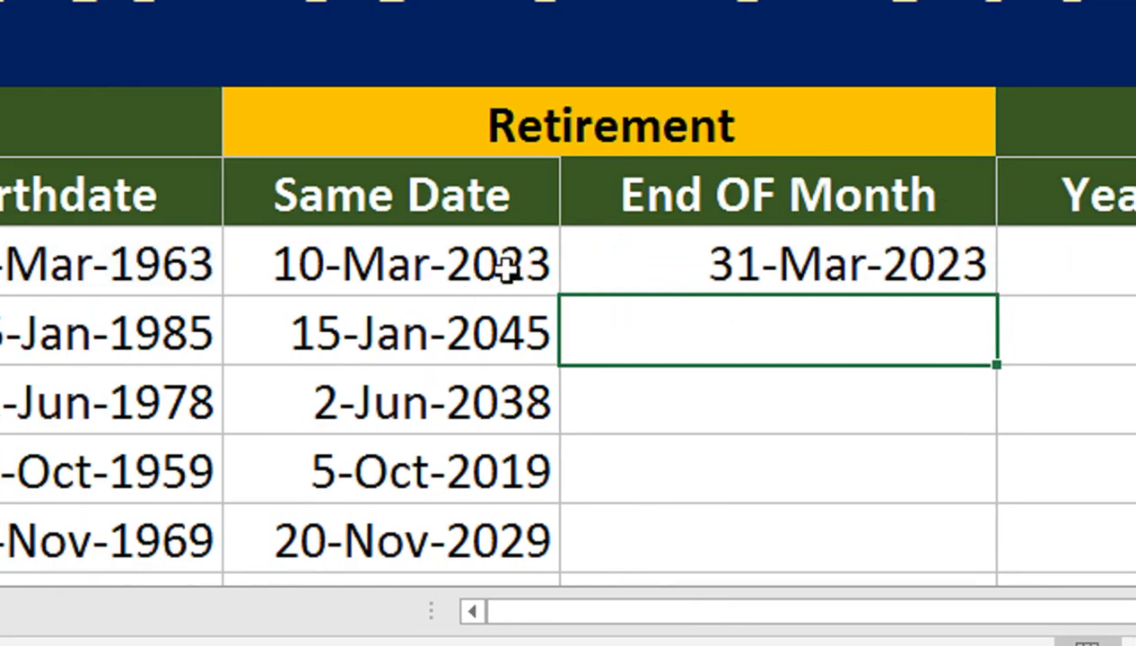
Fill the End OF Month formula down through all five rows.
left_click(693, 260)
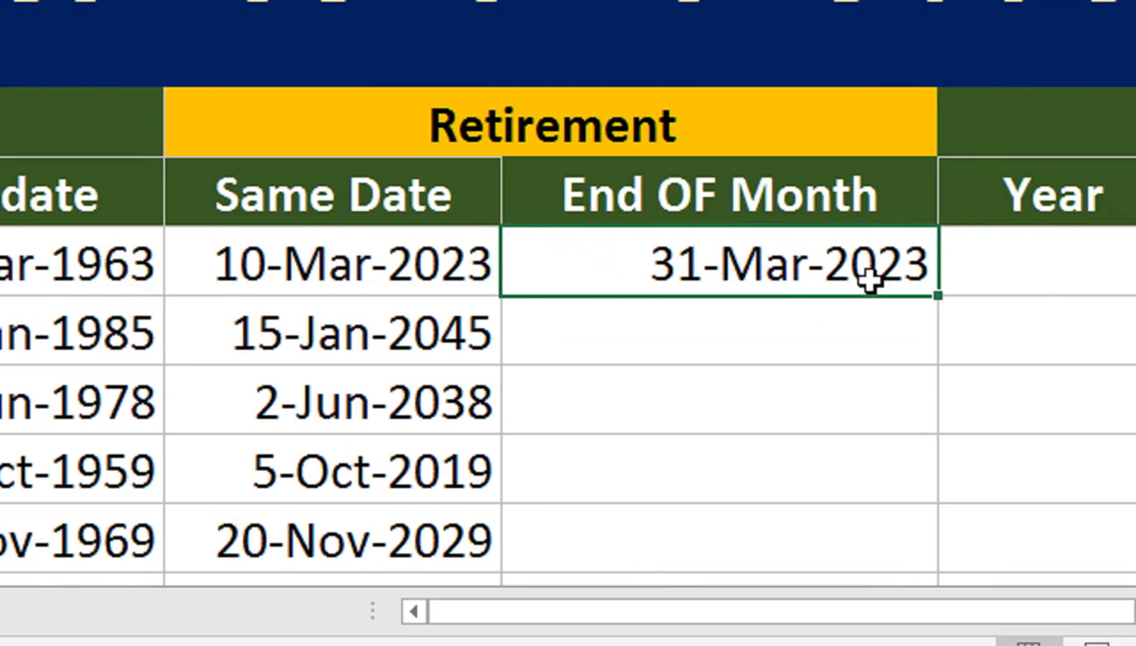
left_click_drag(938, 297, 910, 545)
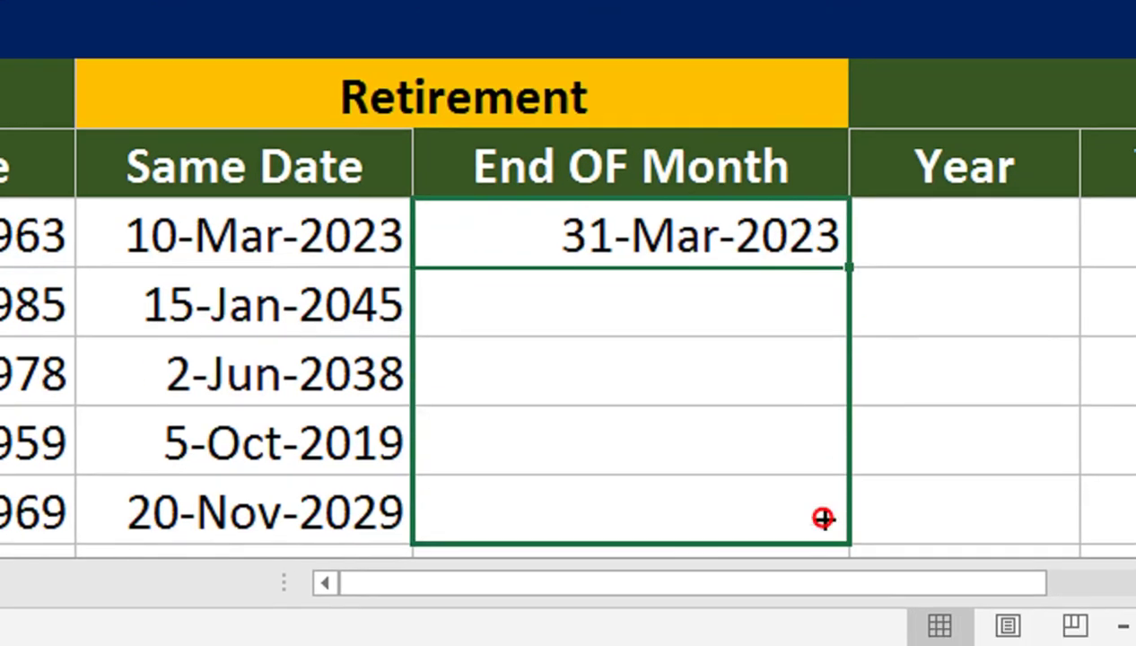
left_click_drag(823, 518, 824, 520)
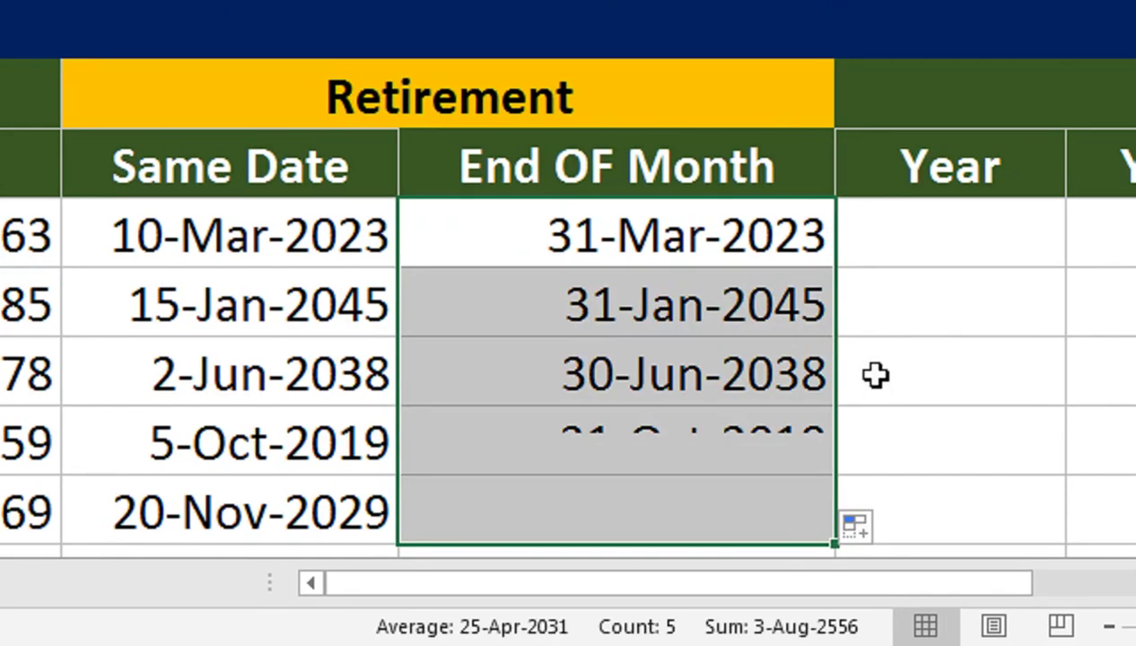
Enter =YEAR(E7) in the first Year cell and fill it down through all five rows.
left_click(946, 233)
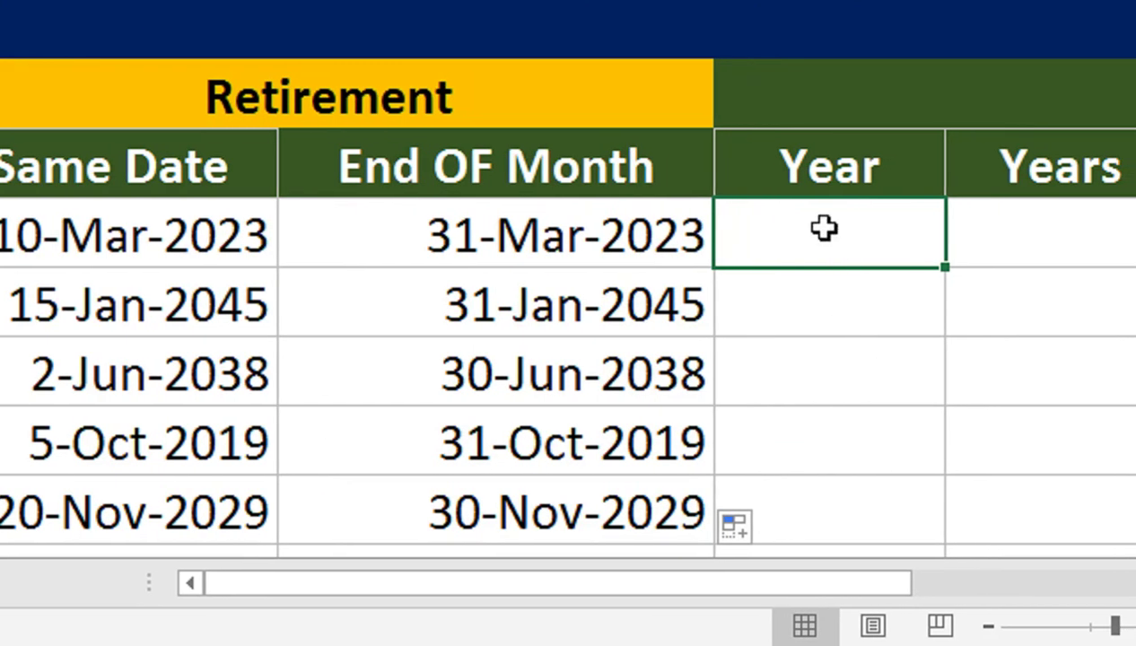
type("=ye")
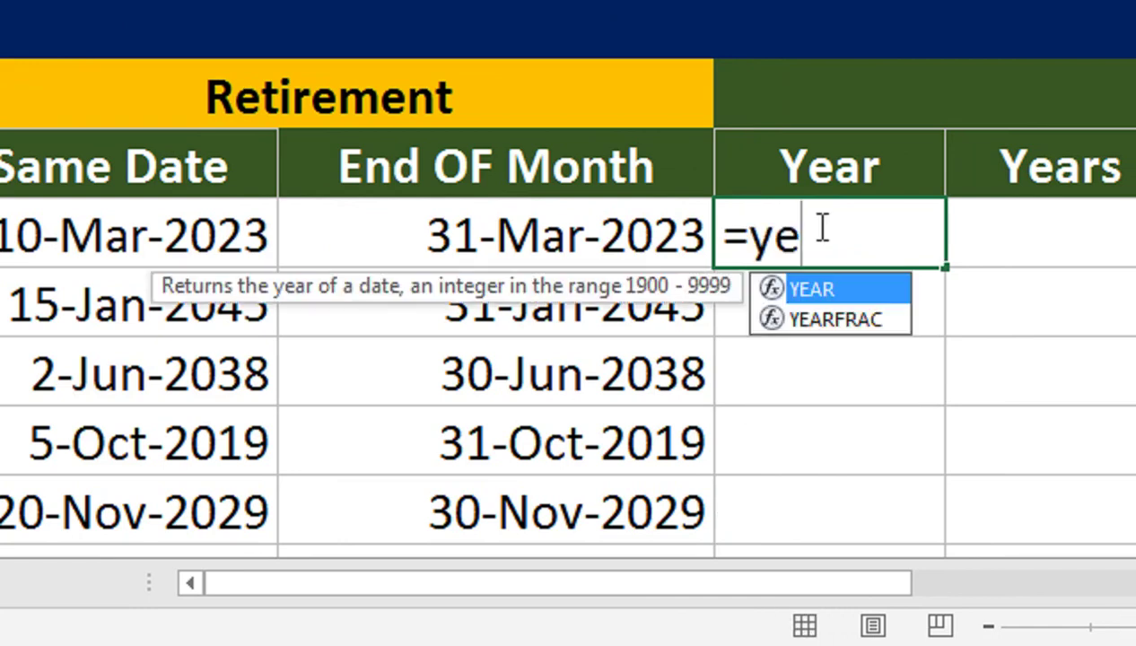
key("Tab")
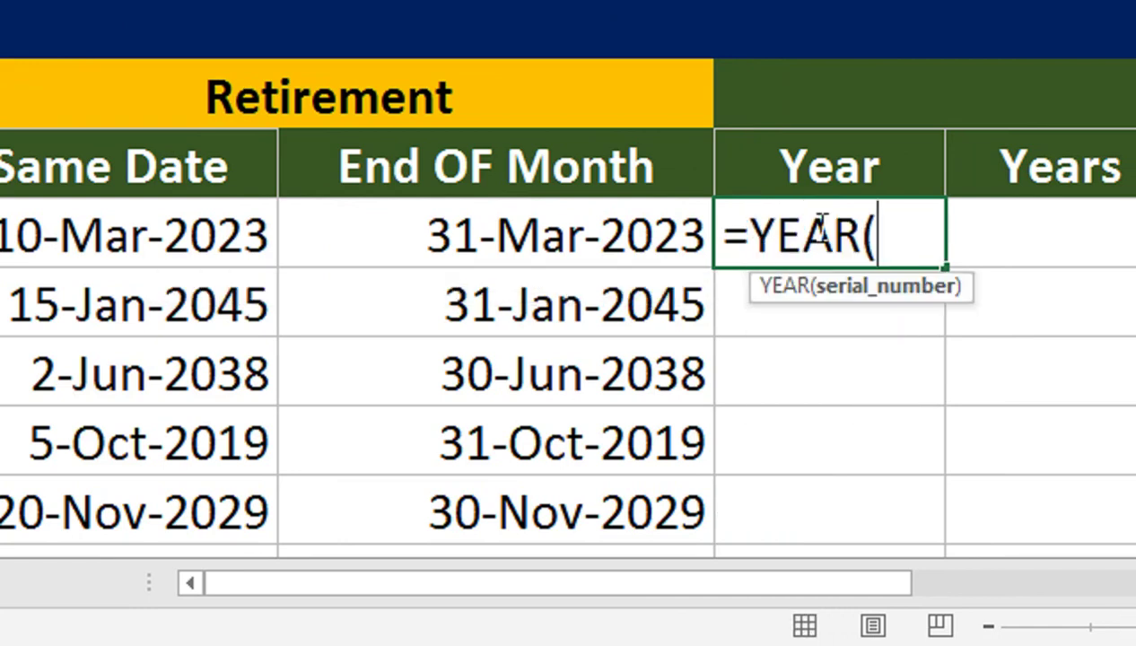
key("Left")
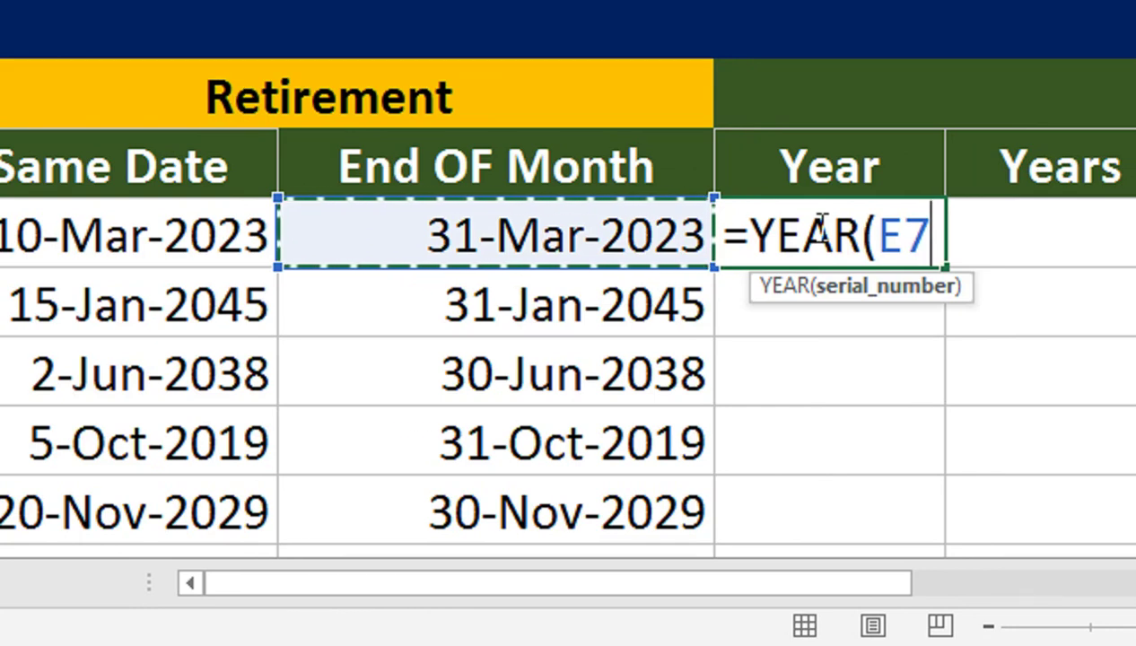
type(")")
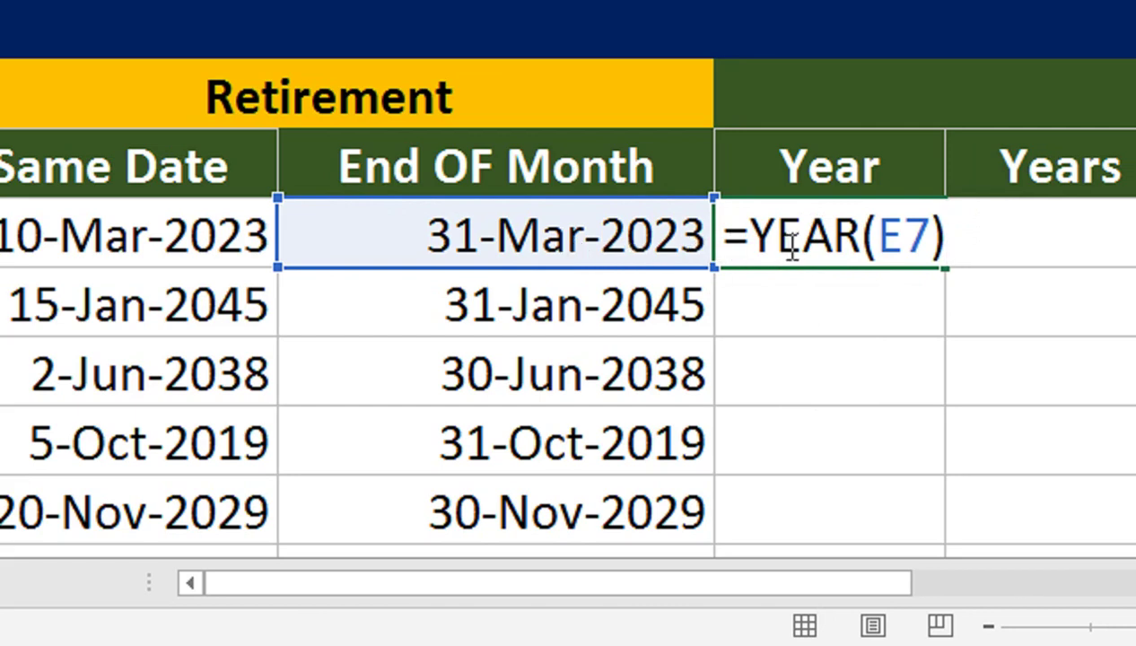
key("Return")
left_click(834, 238)
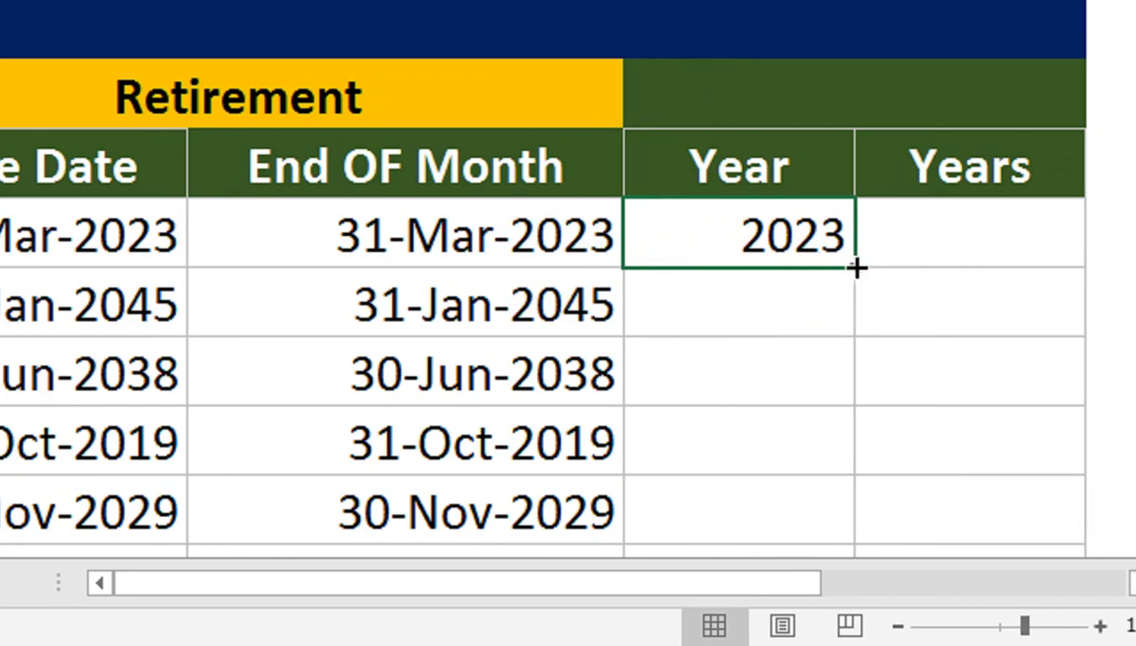
left_click_drag(857, 266, 799, 530)
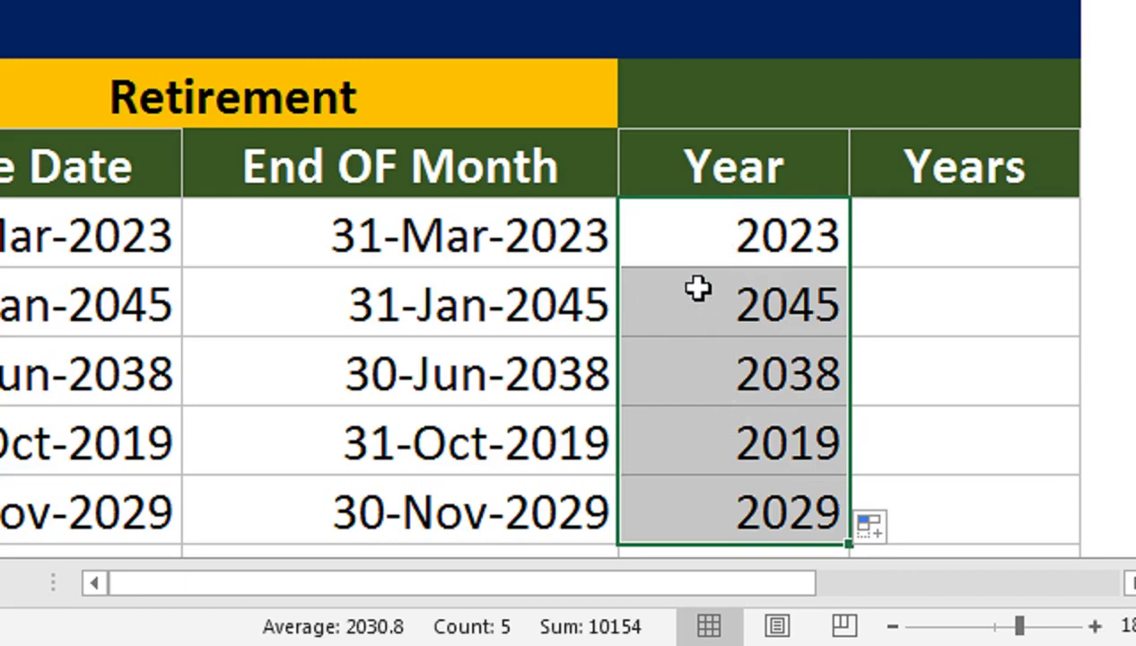
Enter =YEARFRAC(TODAY(),E7) in the first Years cell and fill it down through all five rows.
left_click_drag(822, 357, 876, 230)
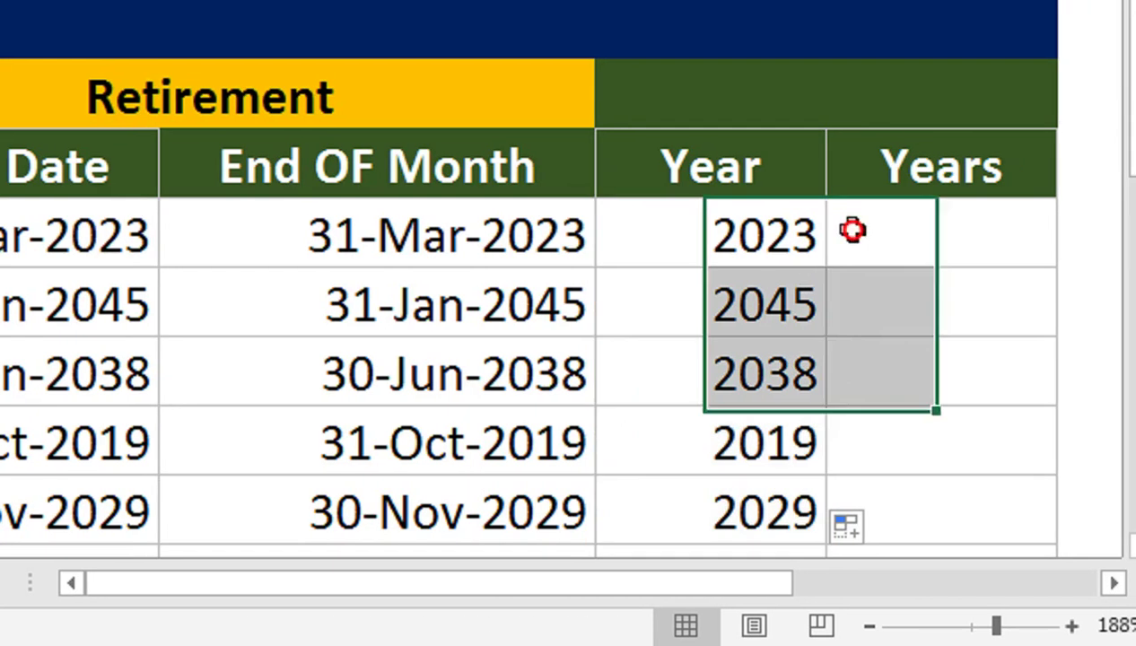
left_click(852, 230)
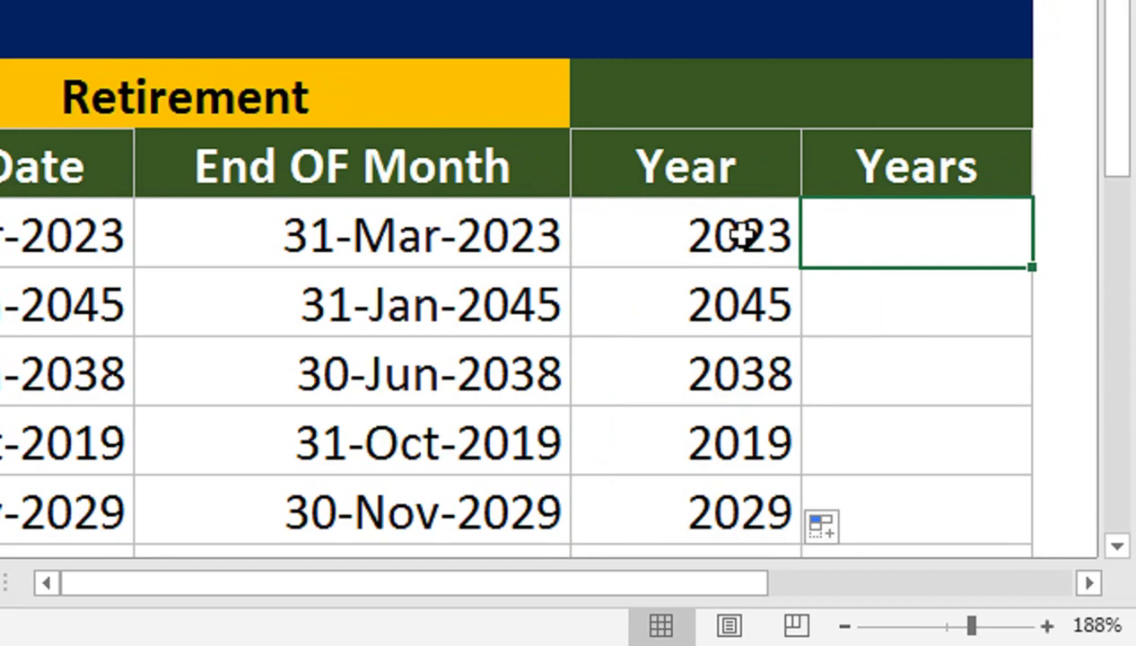
left_click(1089, 583)
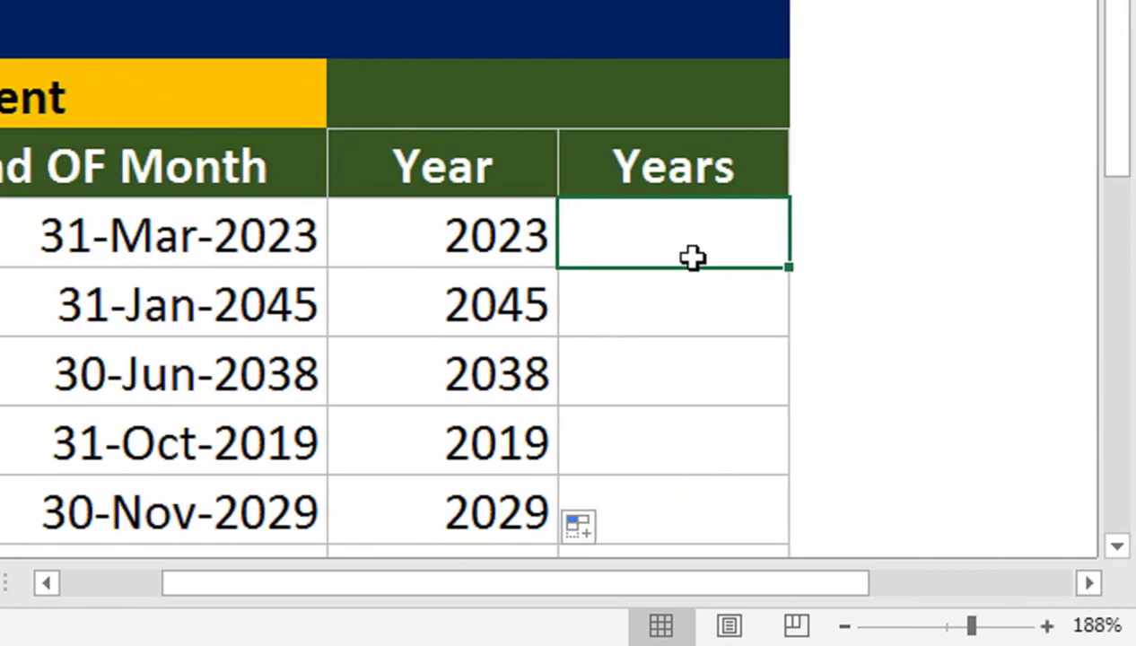
type("=ye")
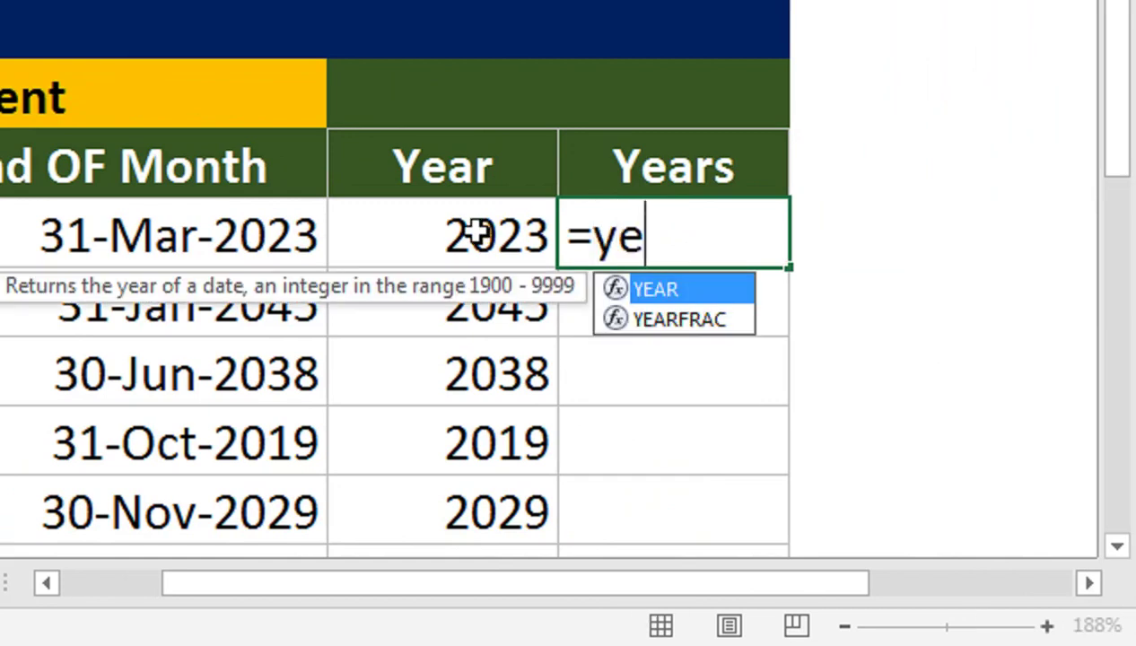
key("Tab")
key("BackSpace")
key("Down")
key("Tab")
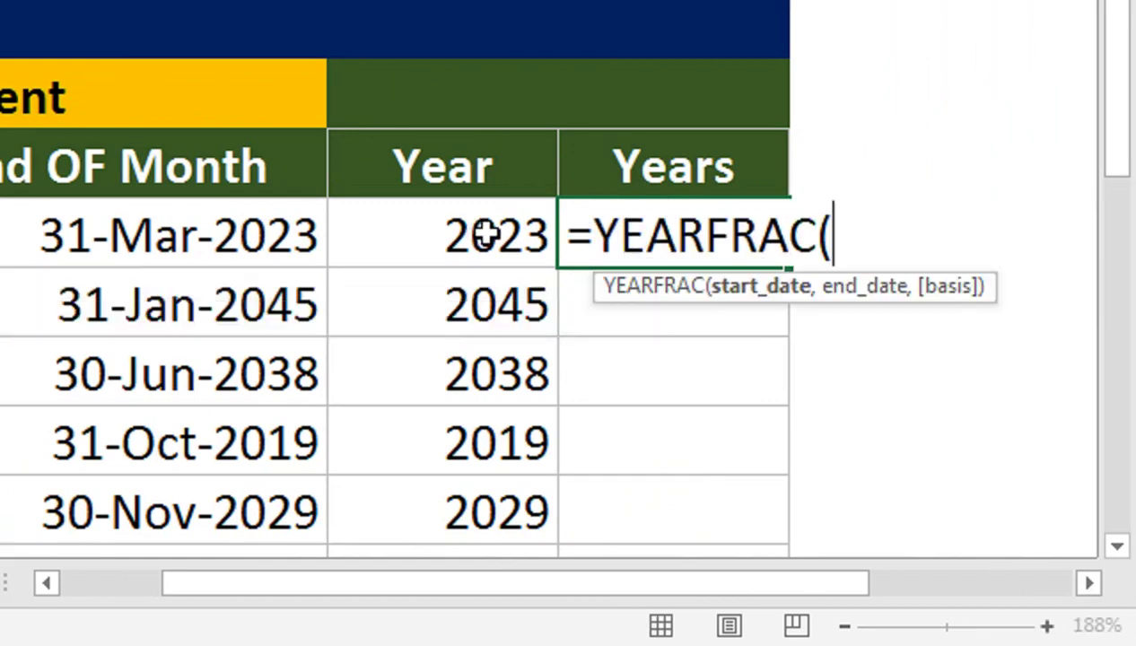
type("today")
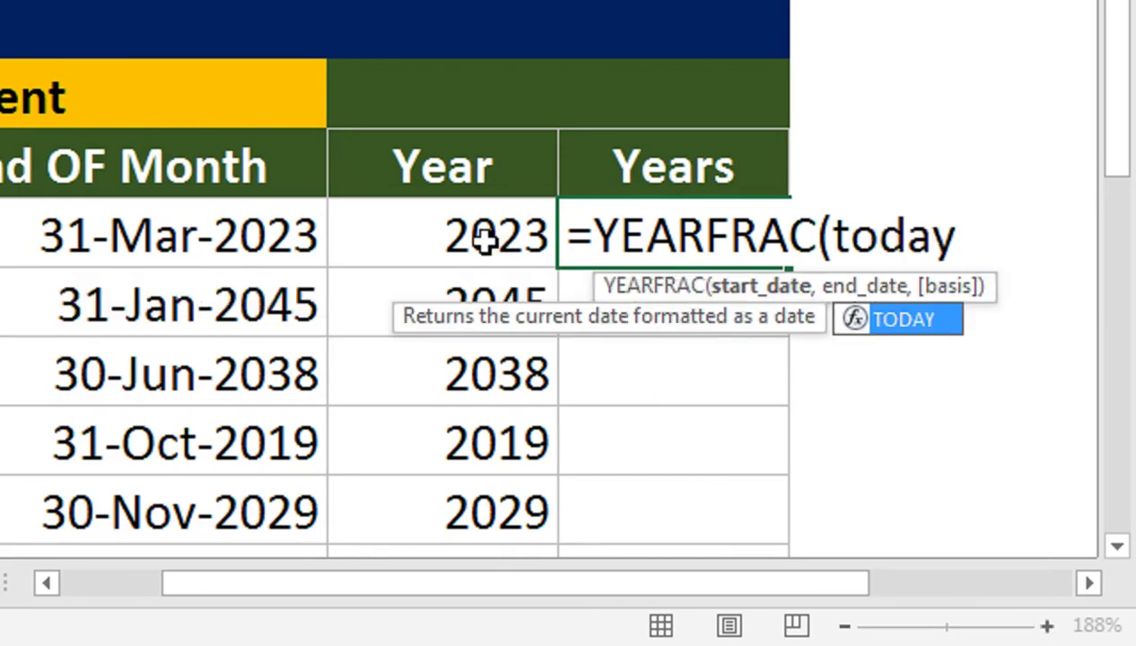
type("()")
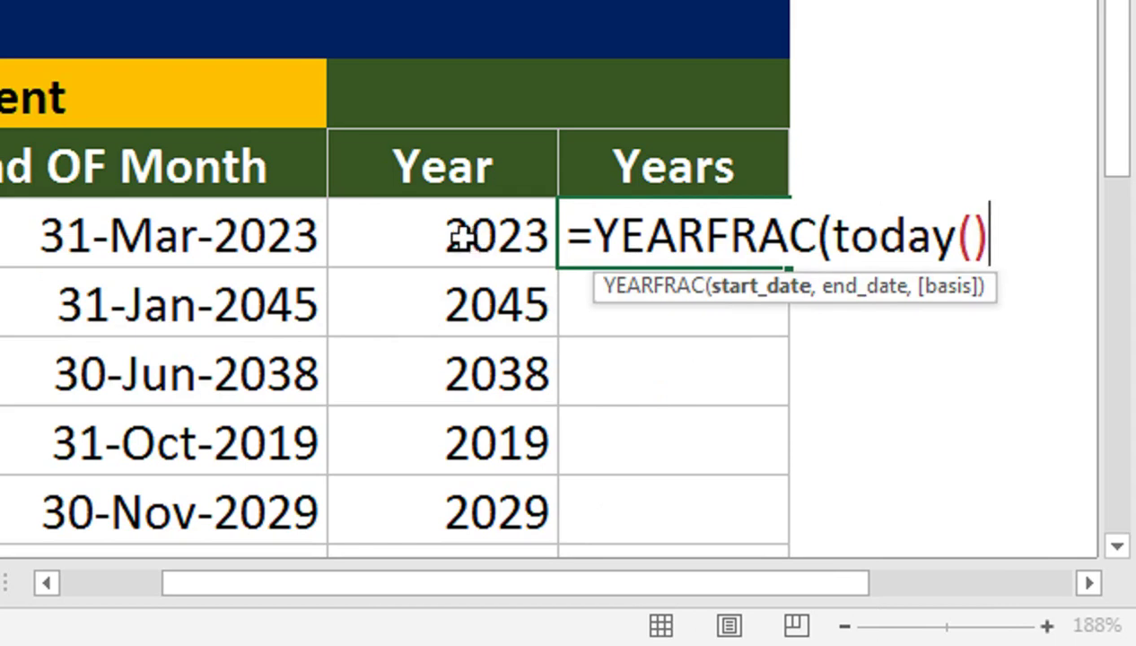
type(",")
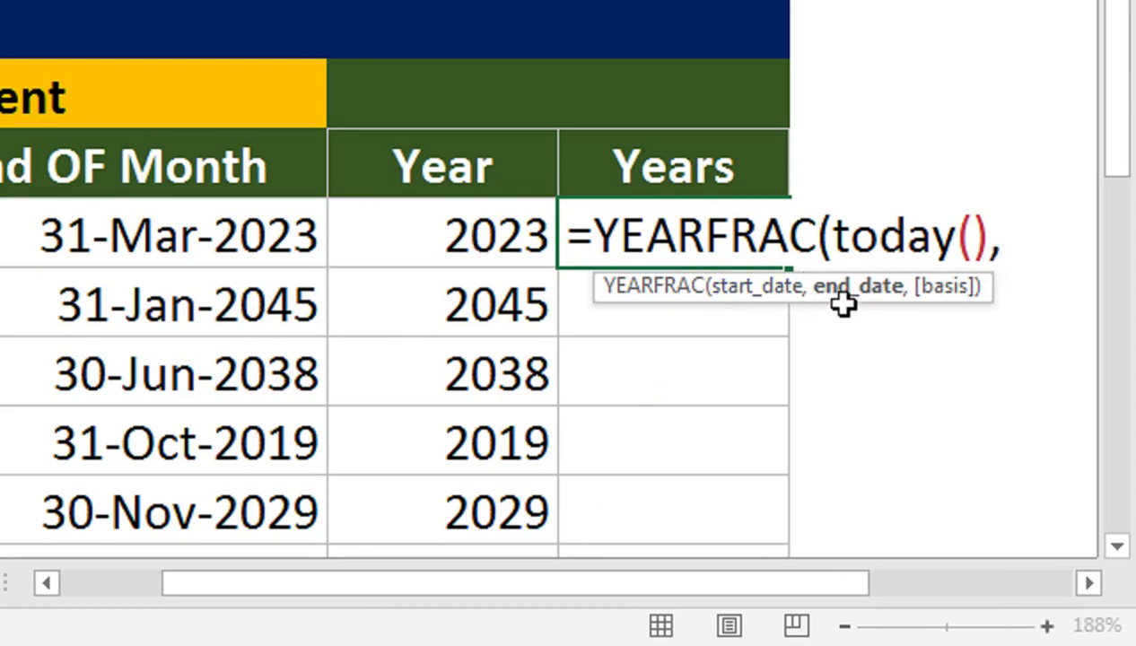
left_click(245, 236)
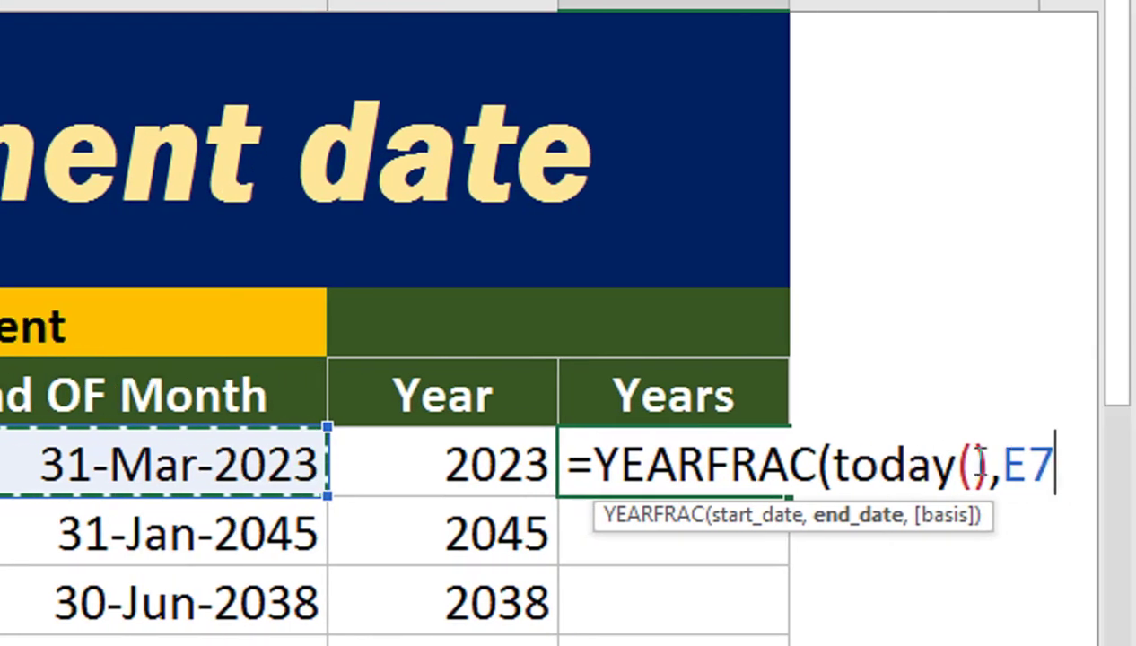
type(")")
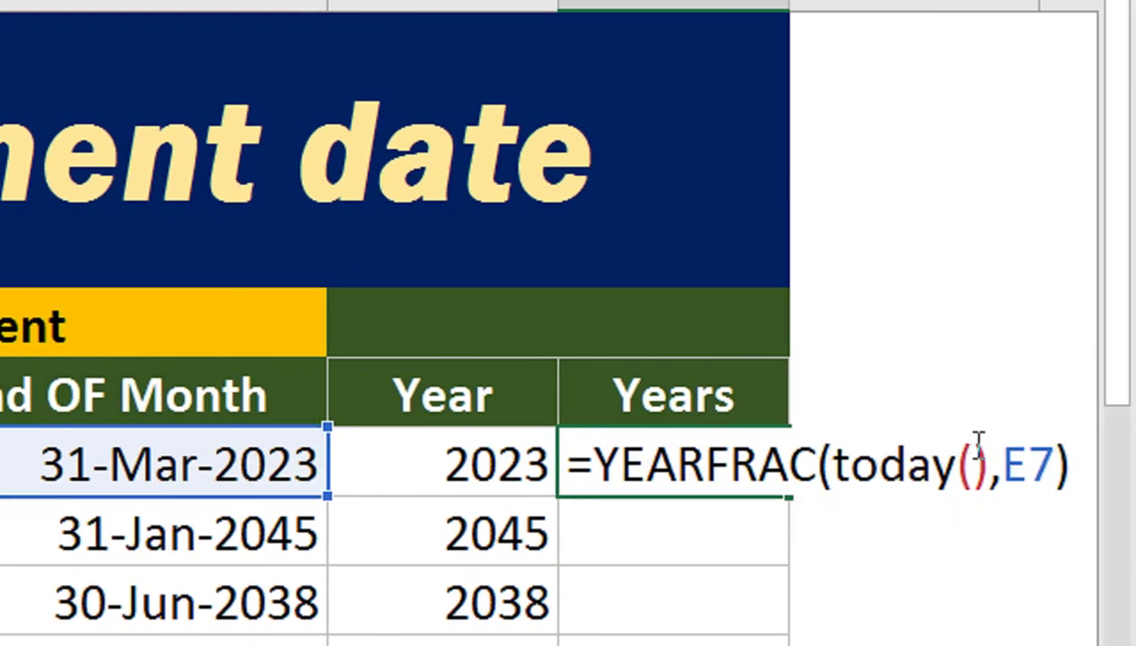
key("Return")
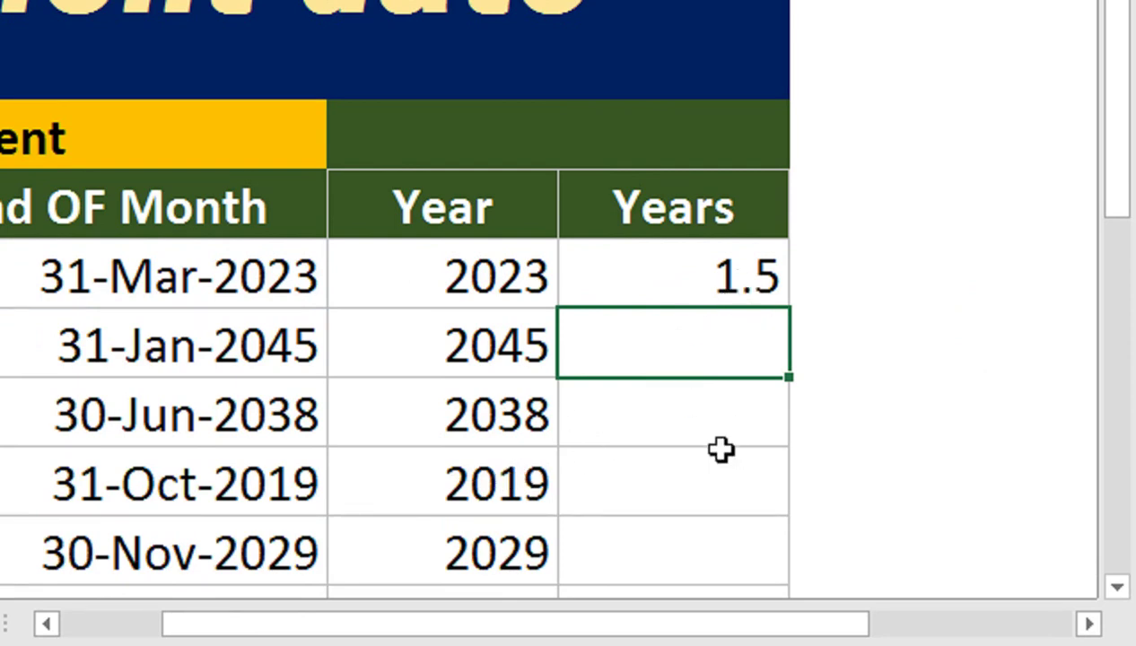
left_click(768, 274)
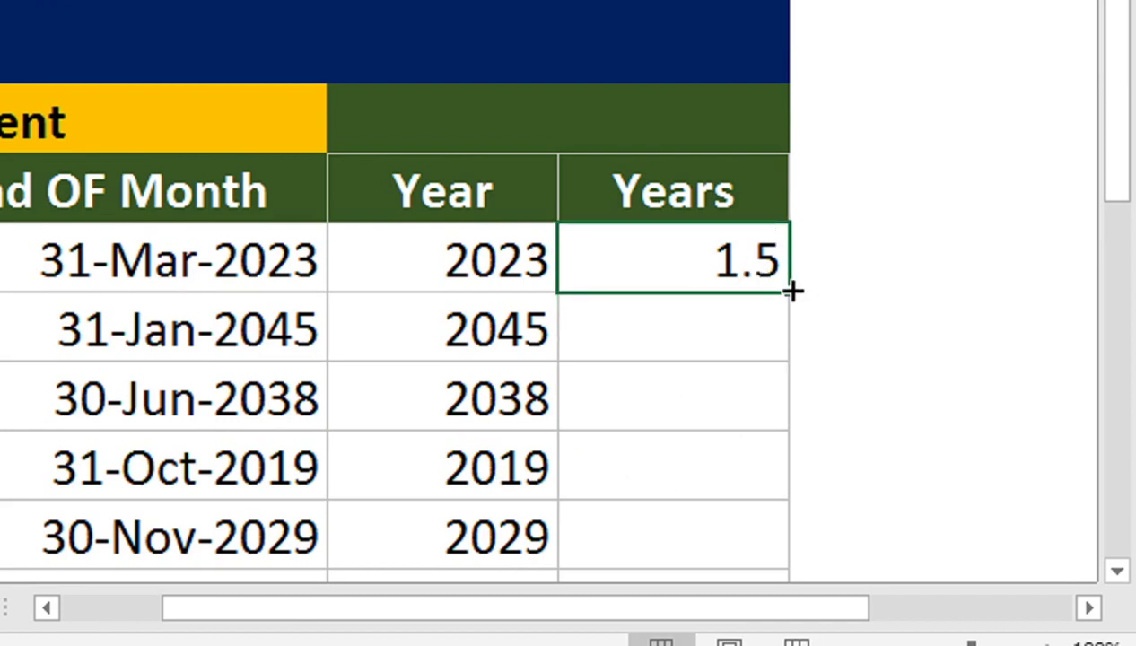
left_click_drag(789, 292, 763, 535)
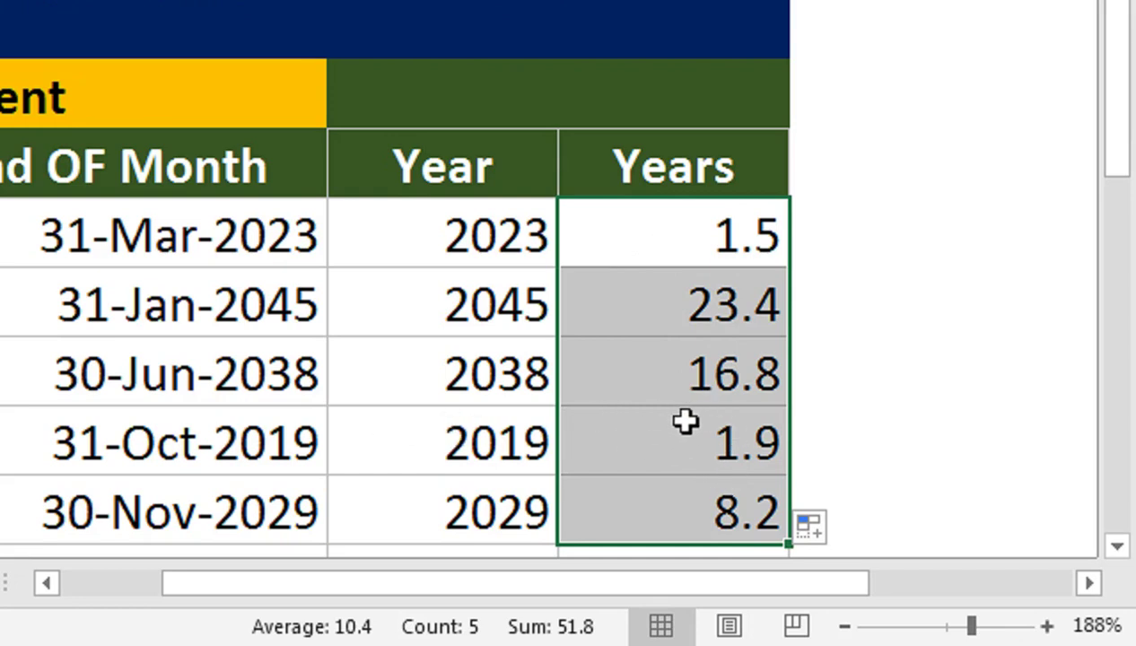
left_click(689, 234)
double_click(643, 233)
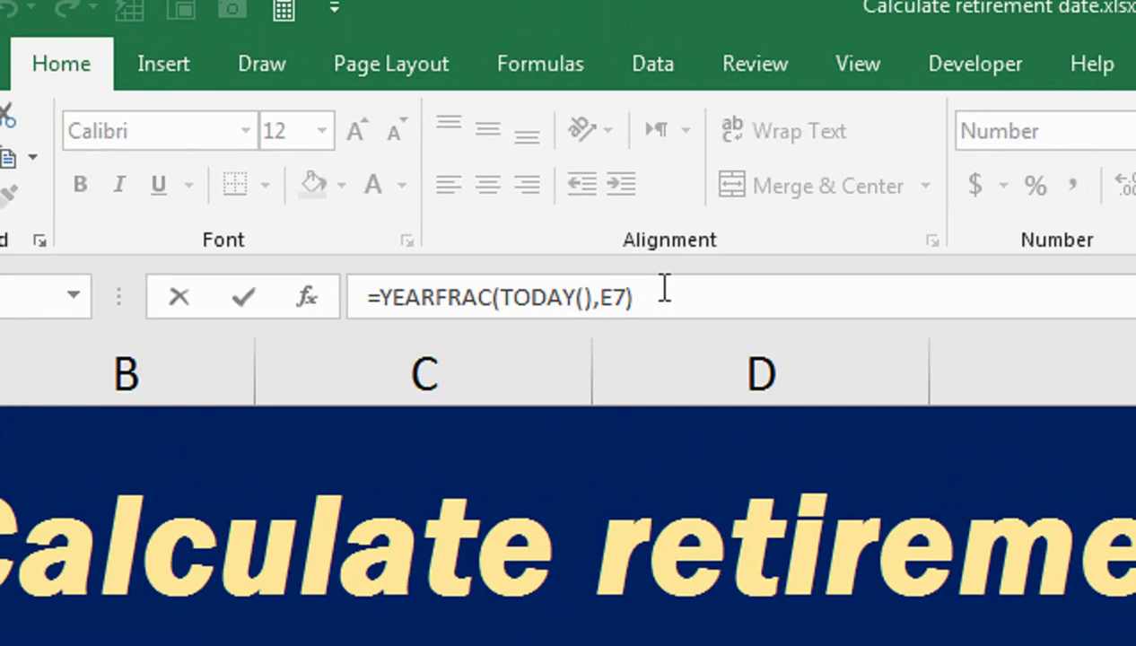
key("Down")
left_click(787, 308)
type("*sign")
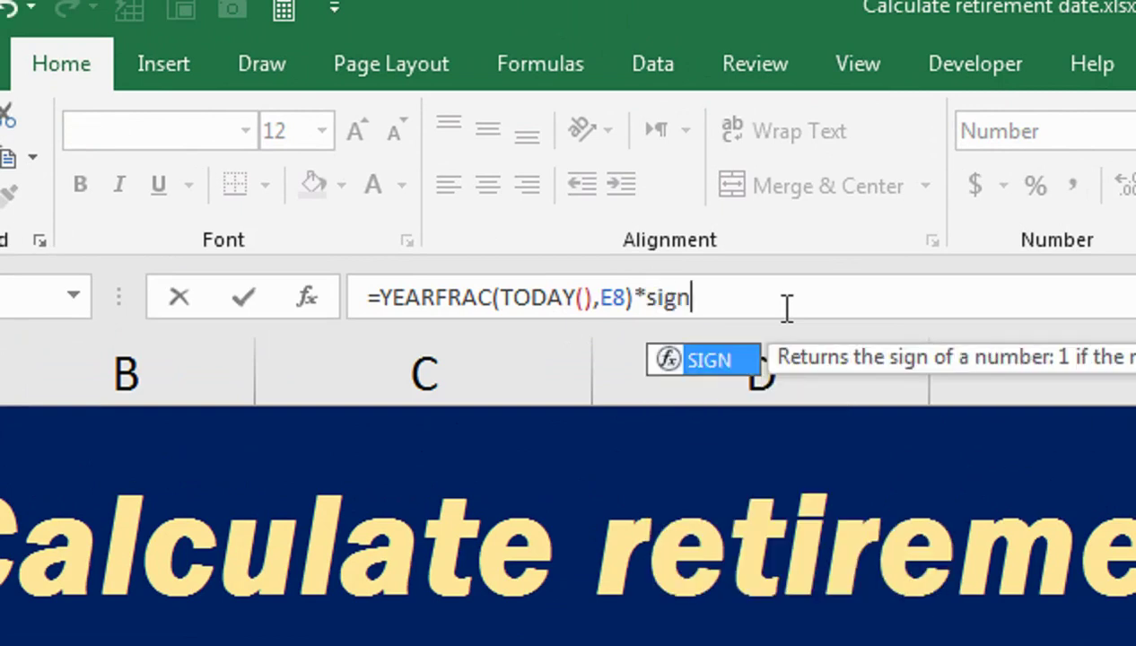
key("Tab")
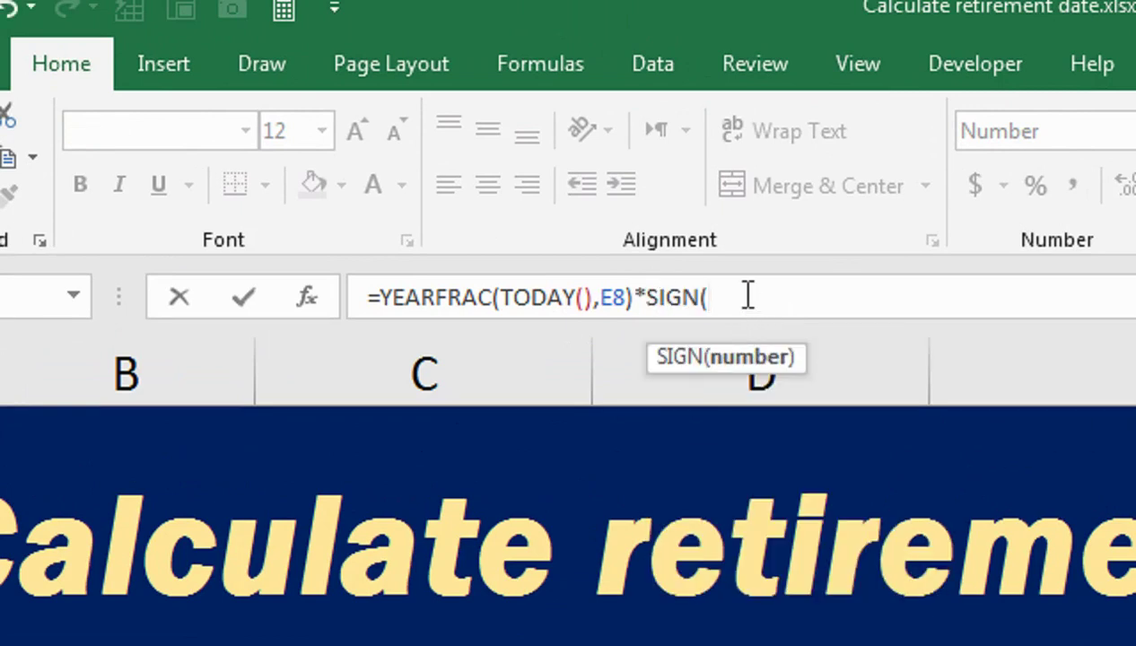
key("BackSpace")
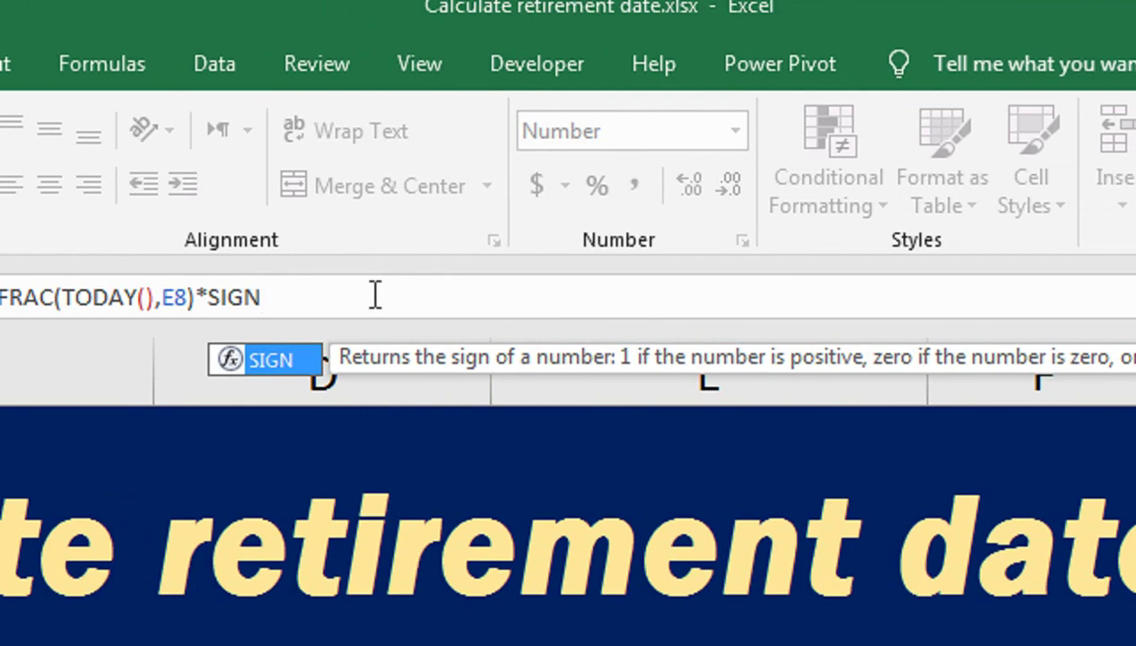
type("(")
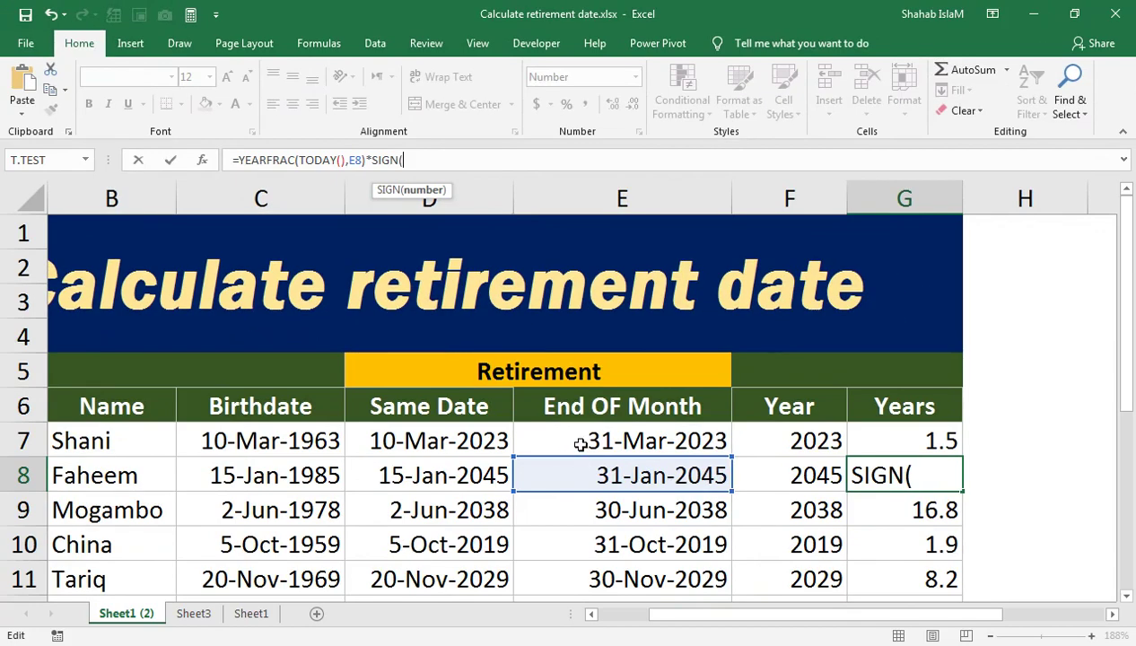
key("Return")
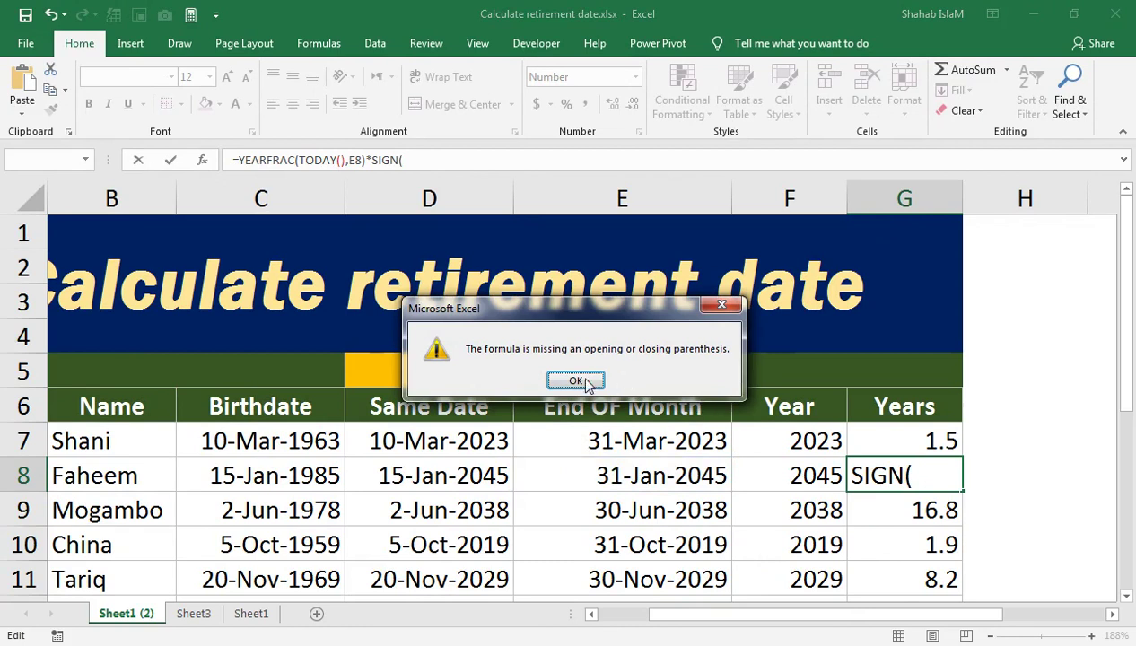
left_click(575, 381)
left_click(406, 158)
key("BackSpace")
key("BackSpace")
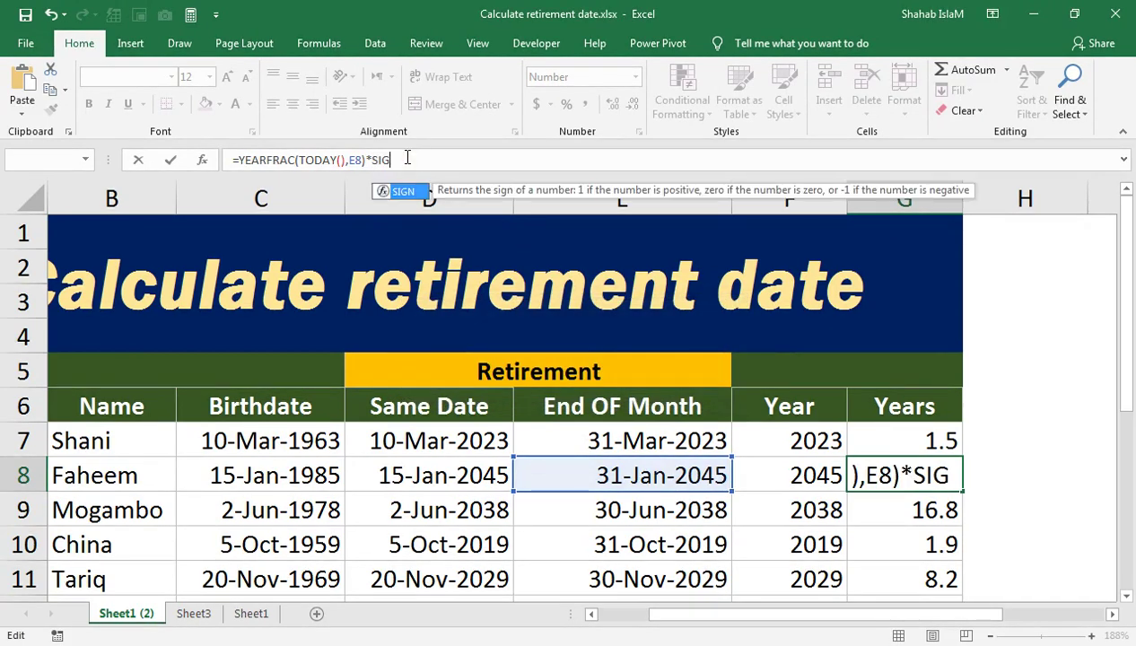
key("BackSpace")
key("BackSpace")
key("BackSpace")
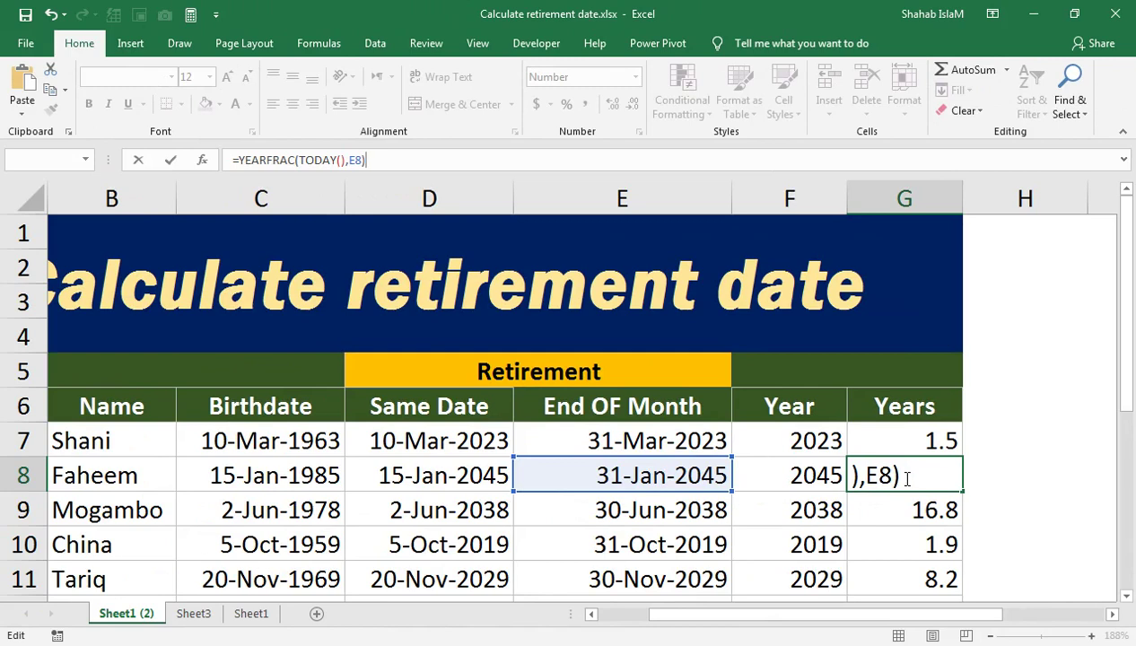
key("Return")
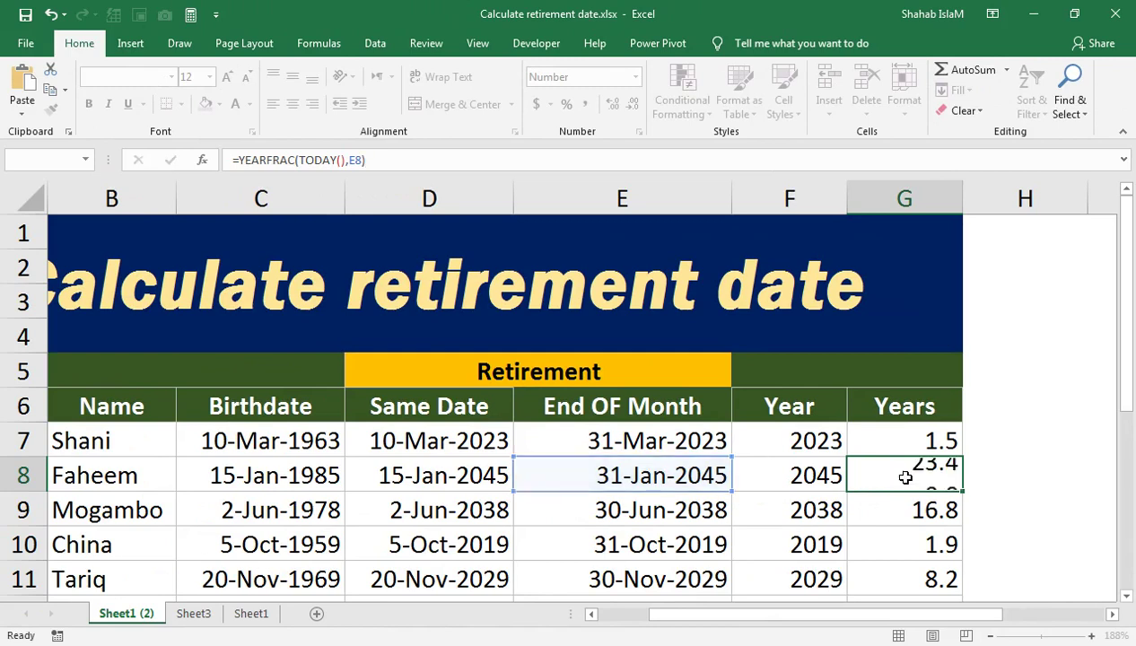
Append *SIGN(E7-TODAY()) to the YEARFRAC formula in the first Years cell, G7, and fill it down through all five rows.
left_click(892, 449)
left_click(397, 161)
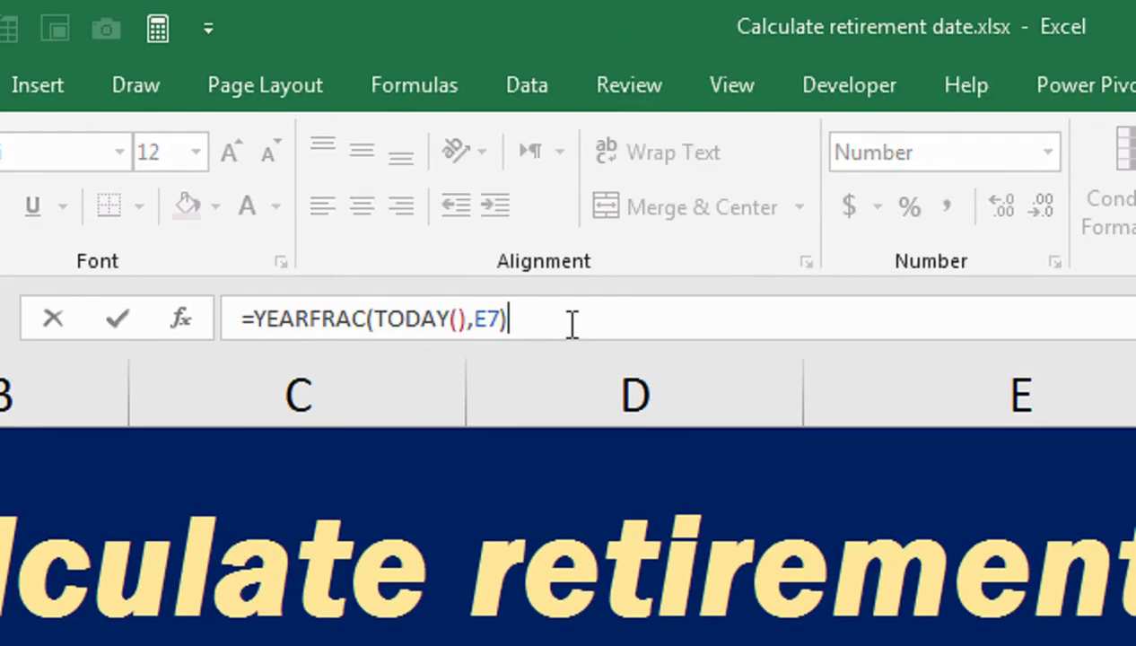
type("*so")
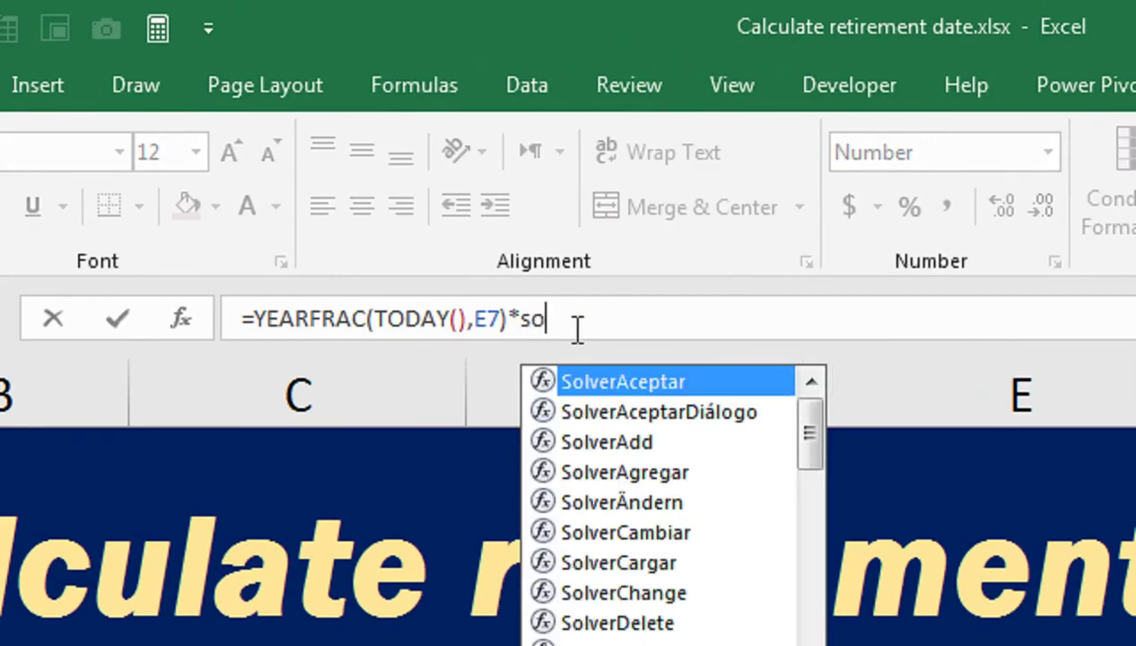
key("BackSpace")
type("i")
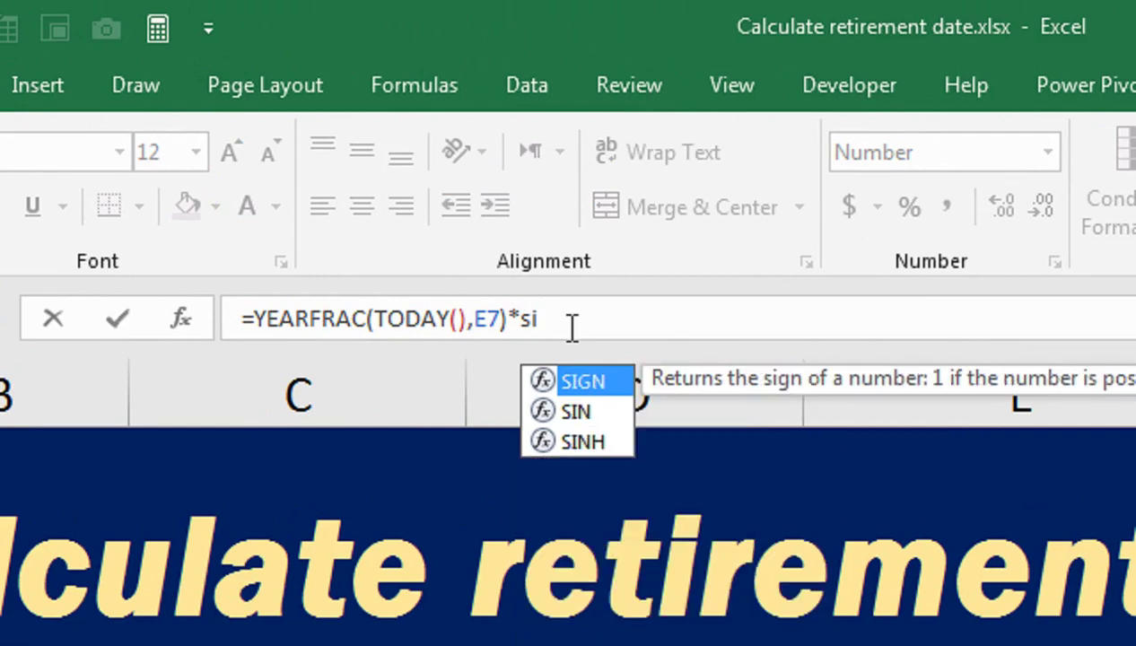
key("Tab")
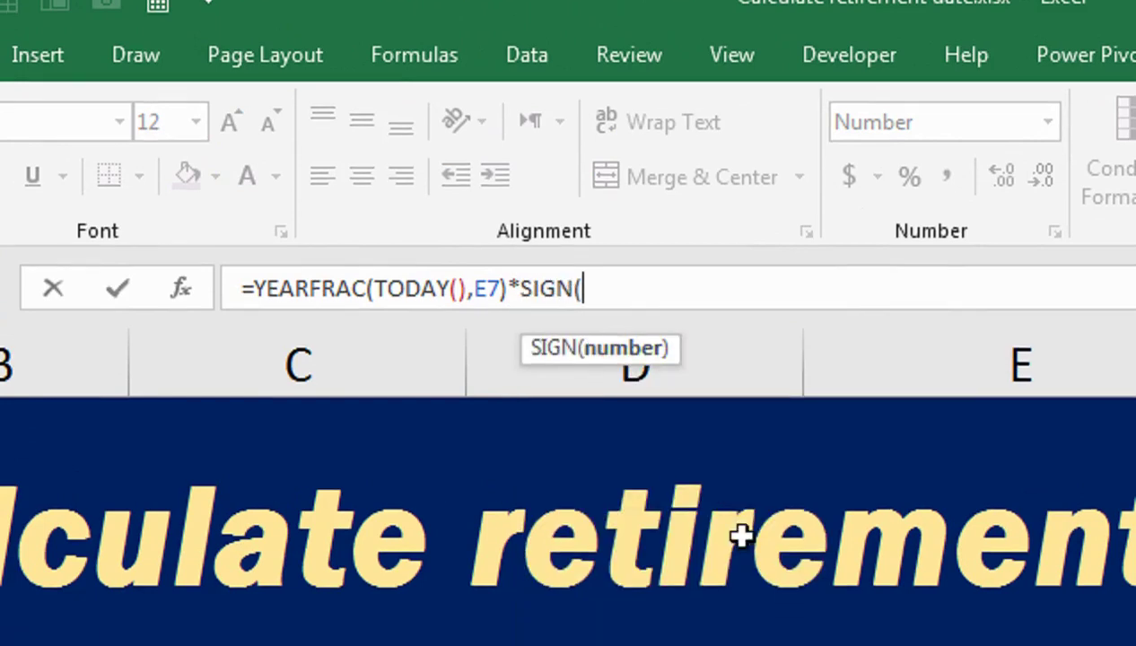
left_click(857, 492)
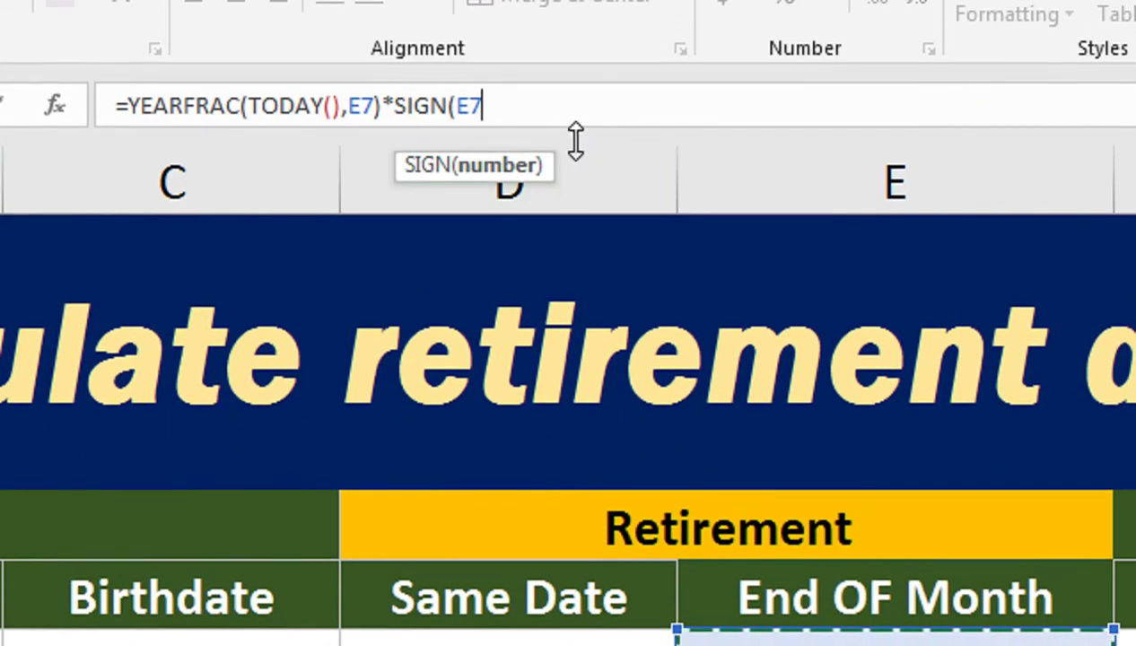
type("-")
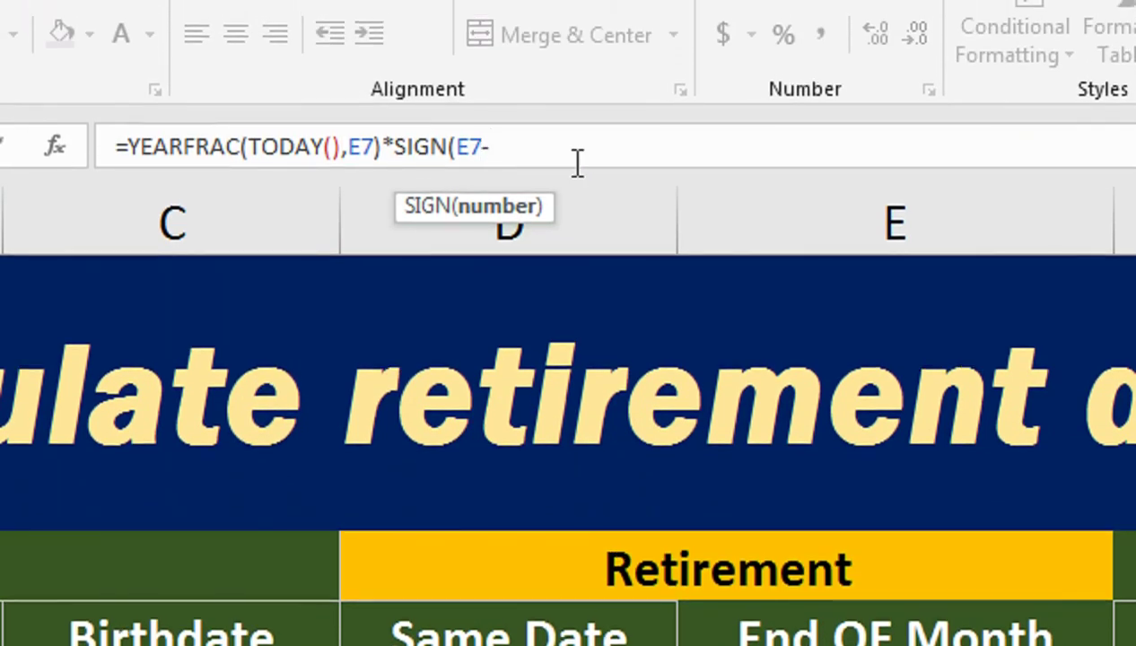
type("today")
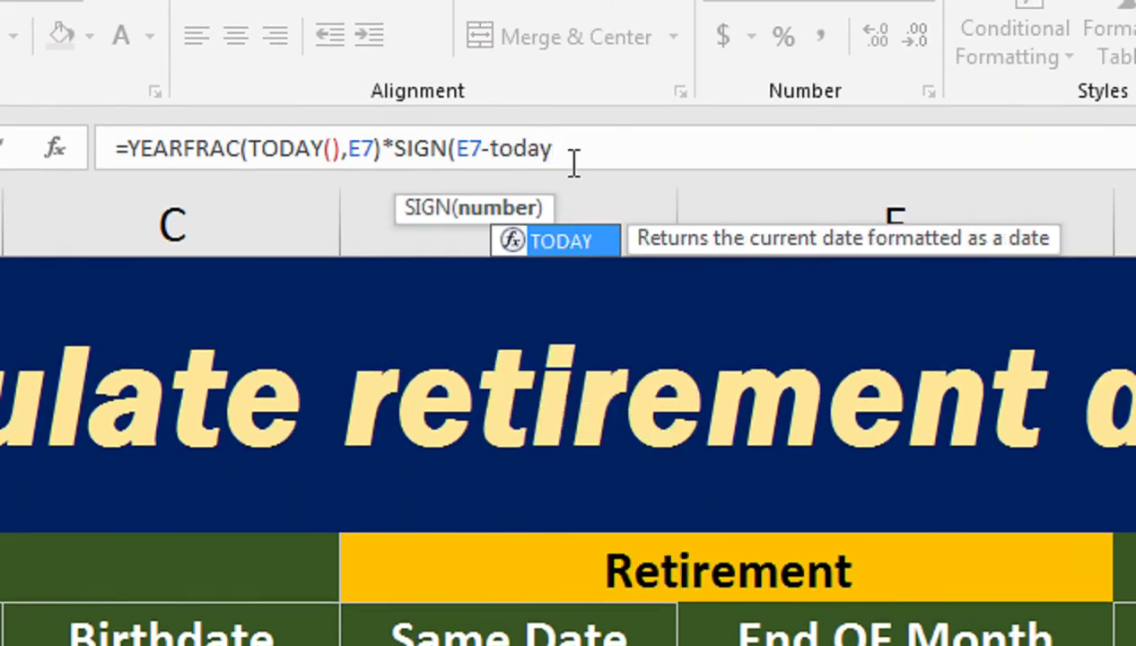
type("()")
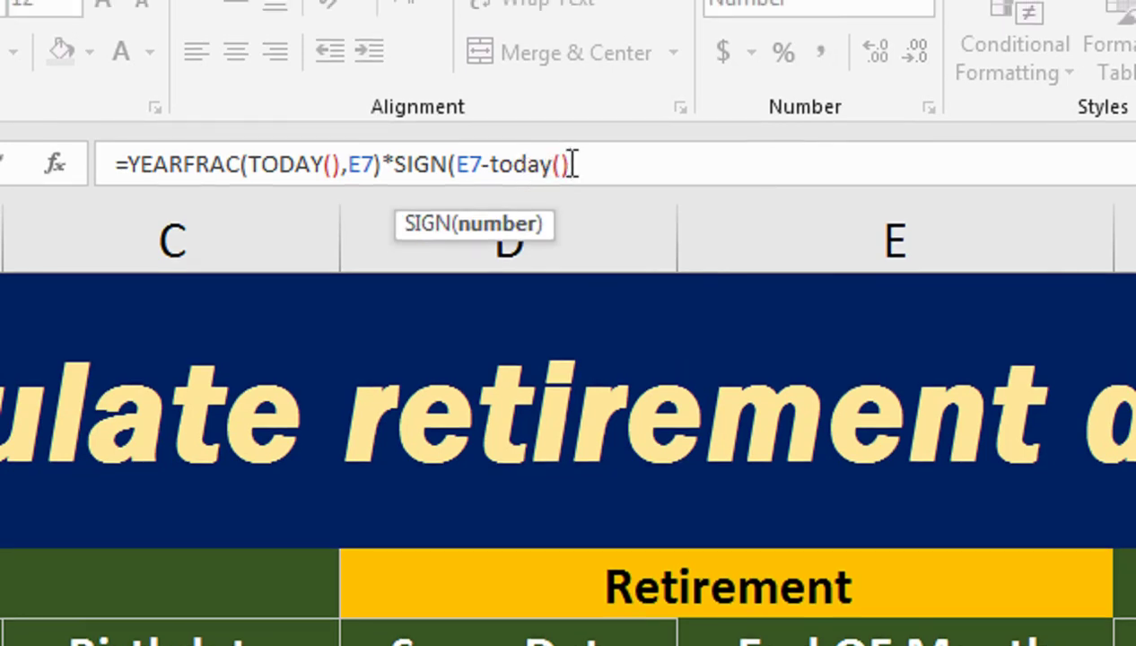
type(")")
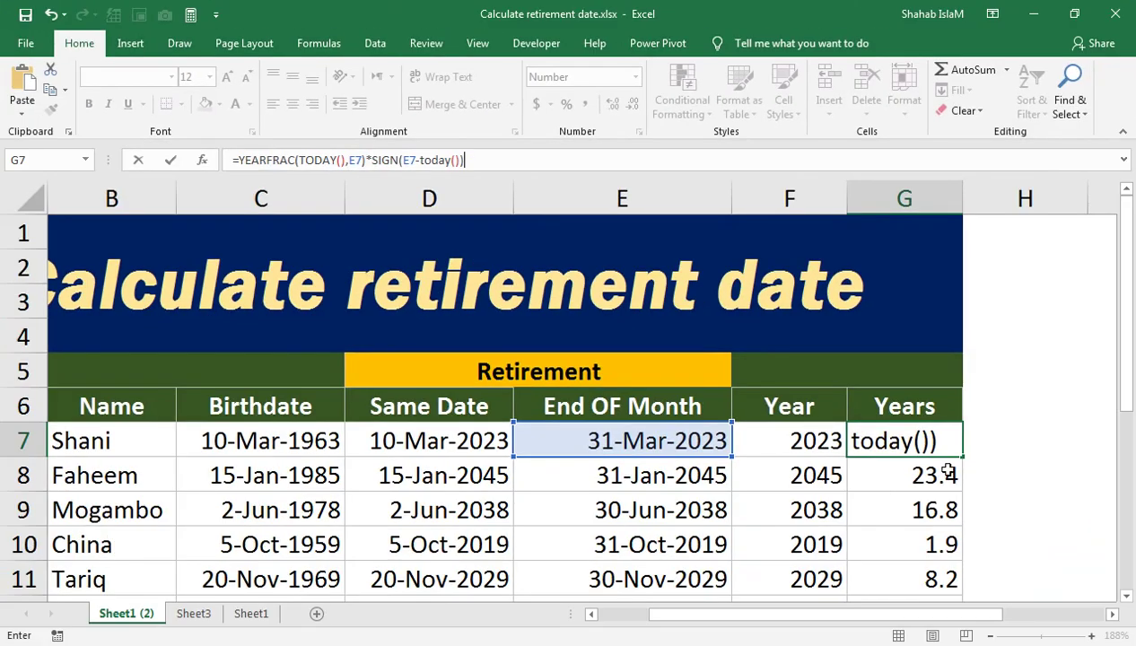
key("Return")
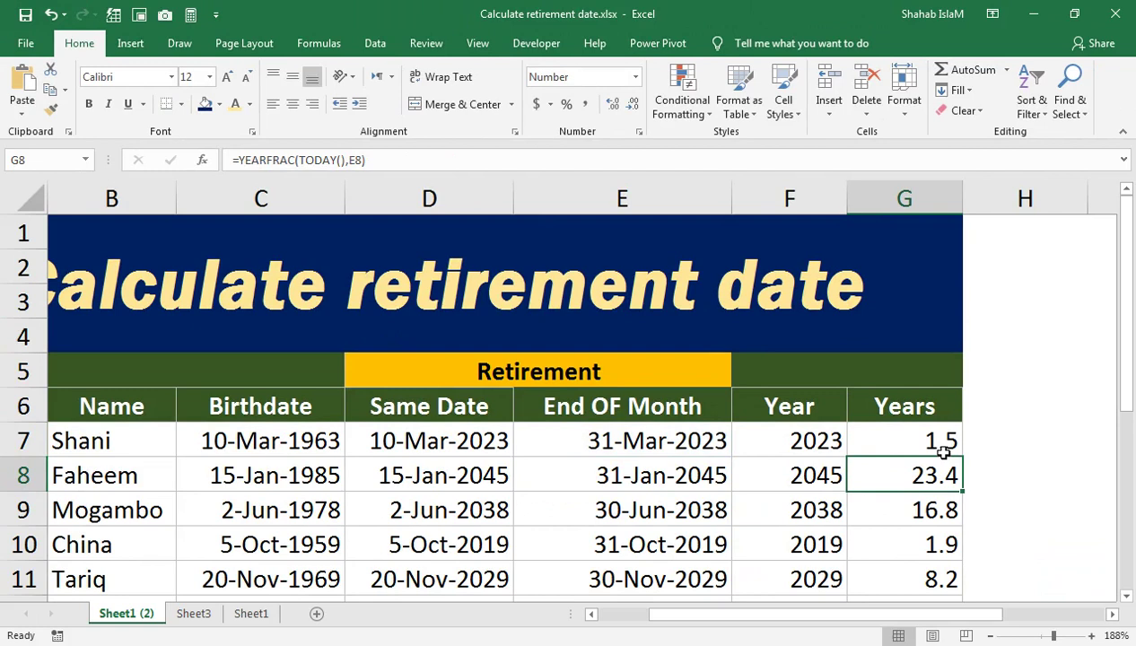
left_click(890, 446)
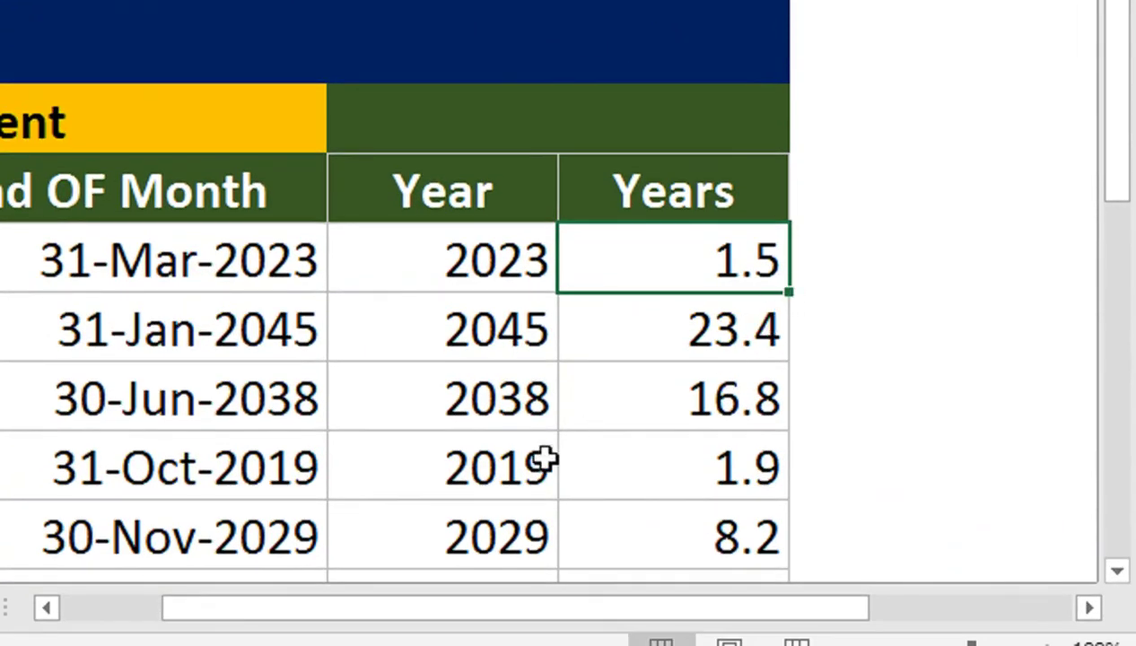
left_click_drag(790, 292, 749, 541)
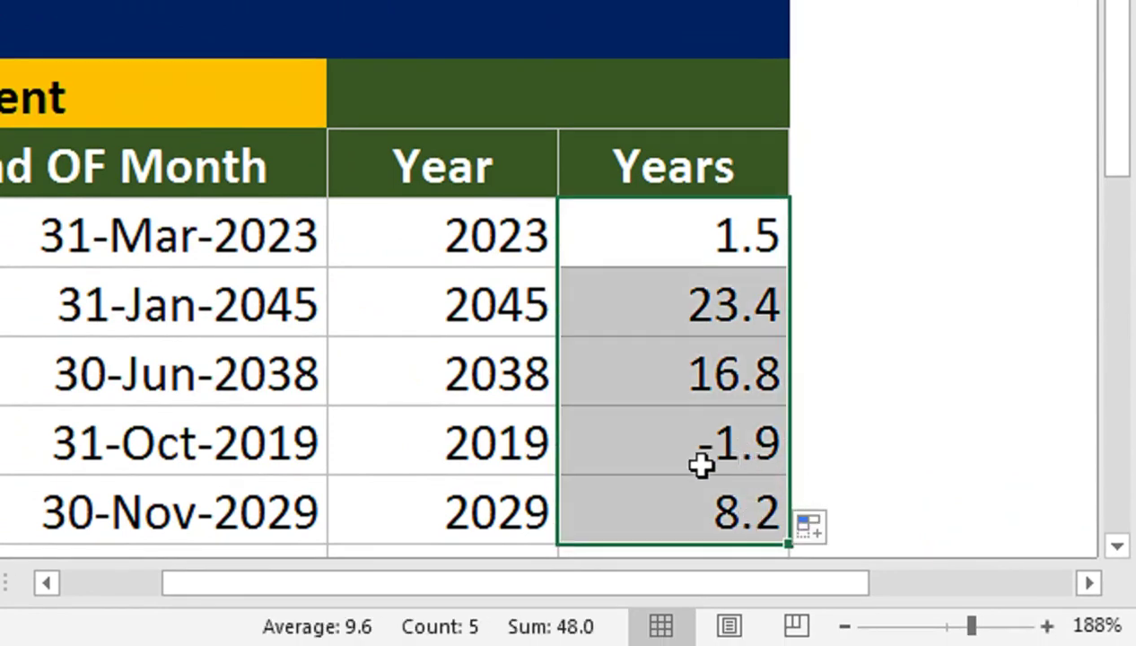
left_click(243, 427)
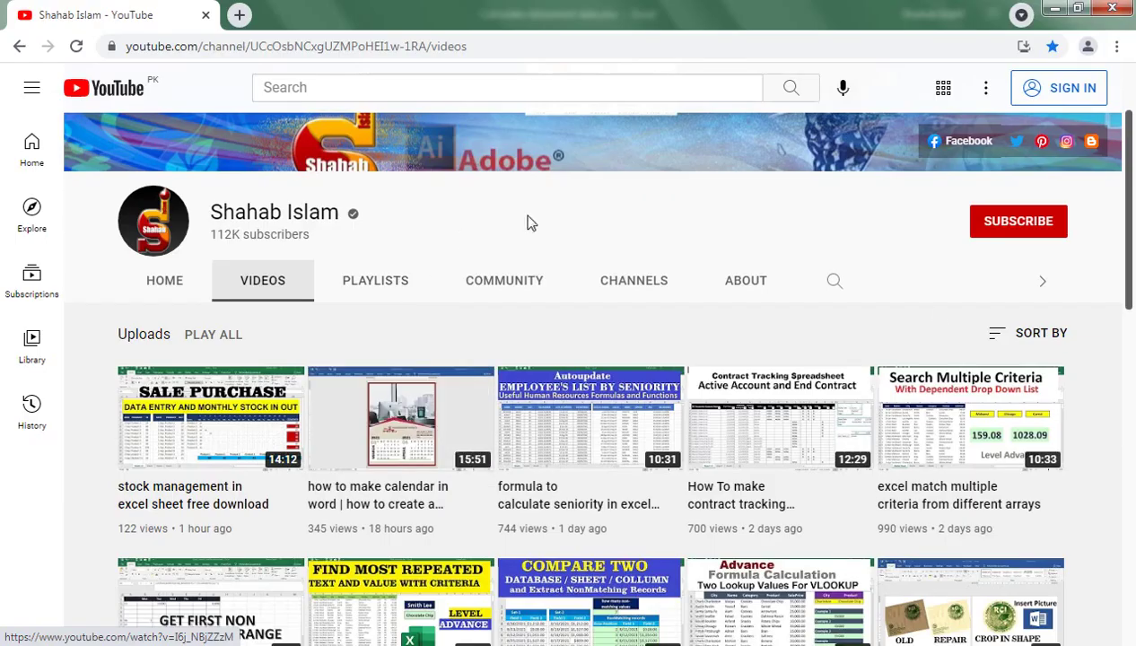
scroll(1119, 259, "up", 2)
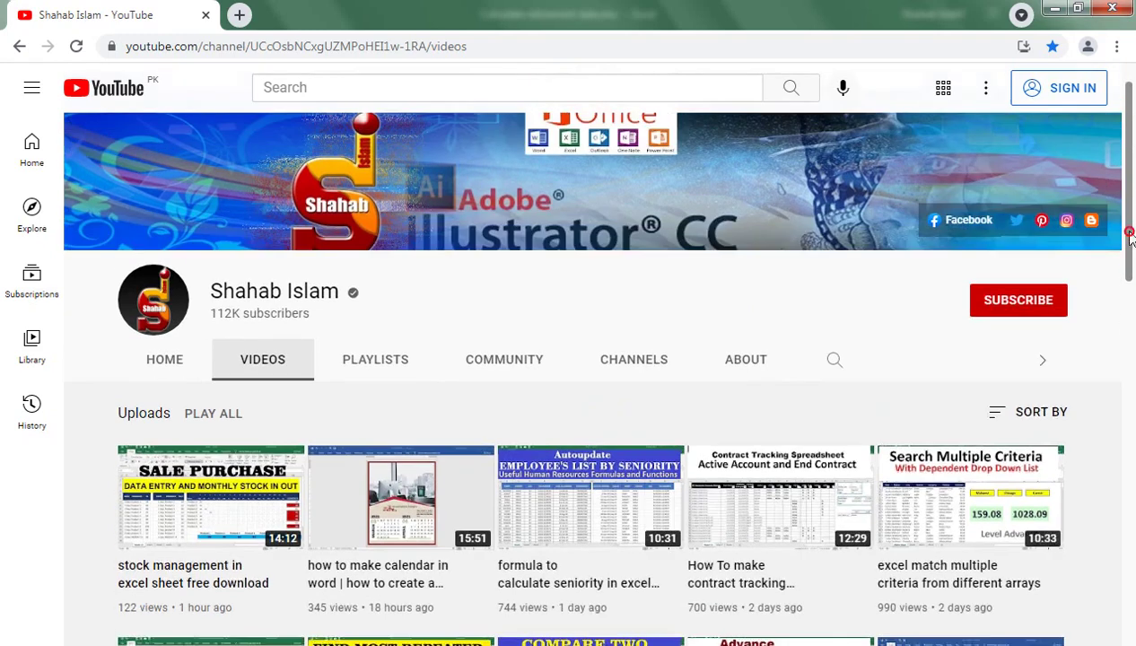